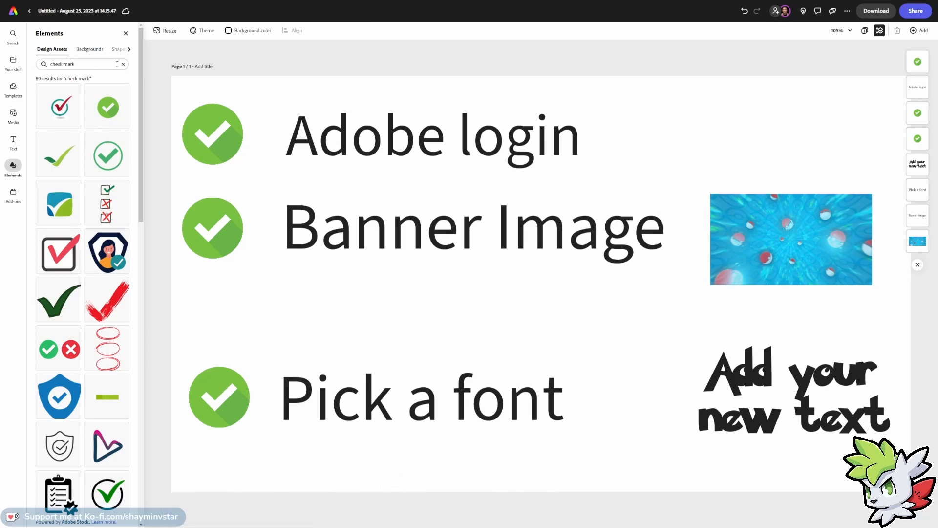
# Add the heart-shaped social text template to the page and apply a bold Adobe Garamond Pro recommended style.
pyautogui.click(126, 34)
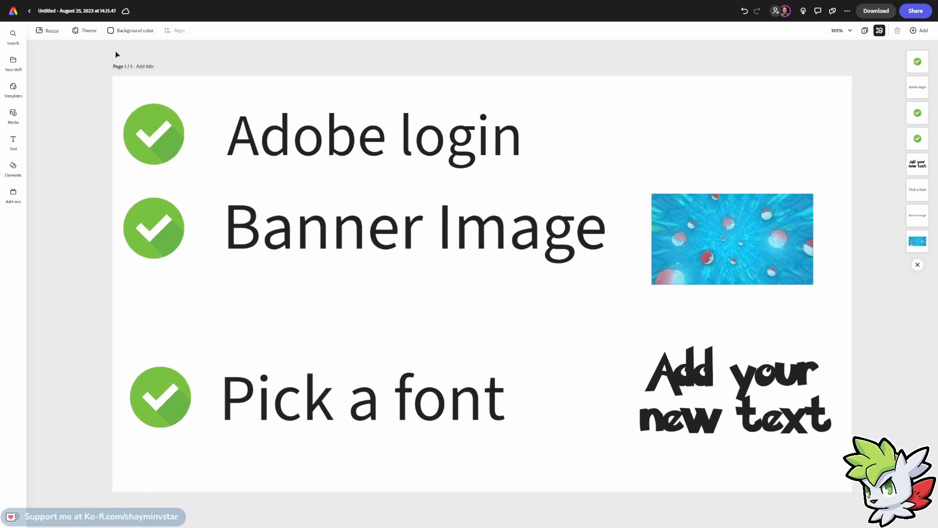
pyautogui.click(14, 142)
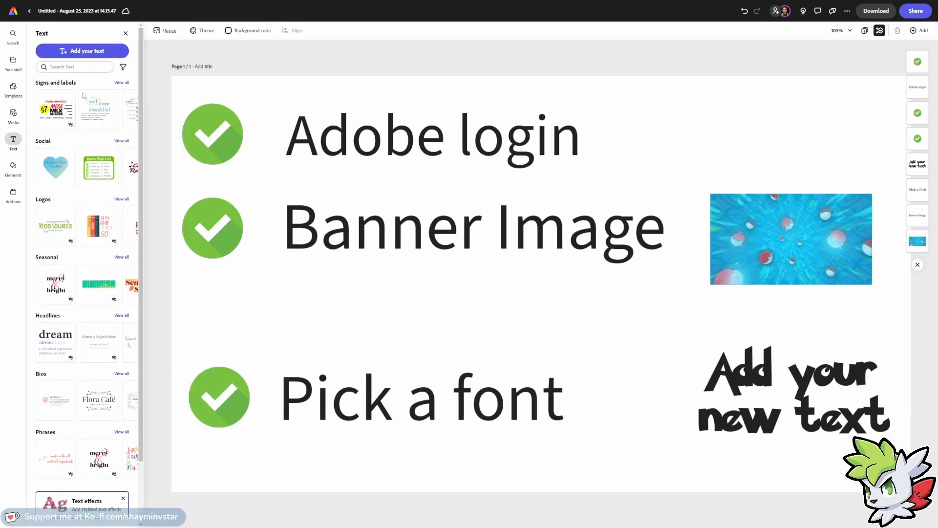
pyautogui.scroll(-1, 69, 156)
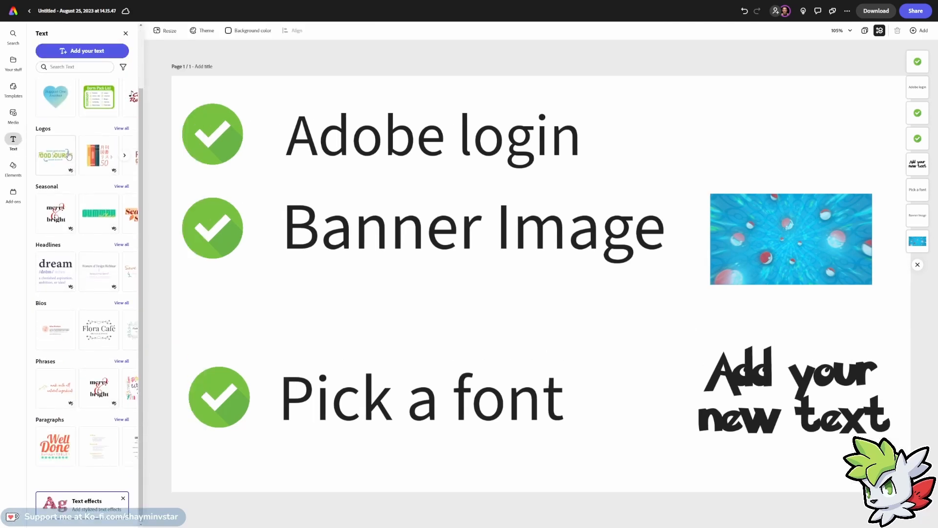
pyautogui.scroll(1, 71, 166)
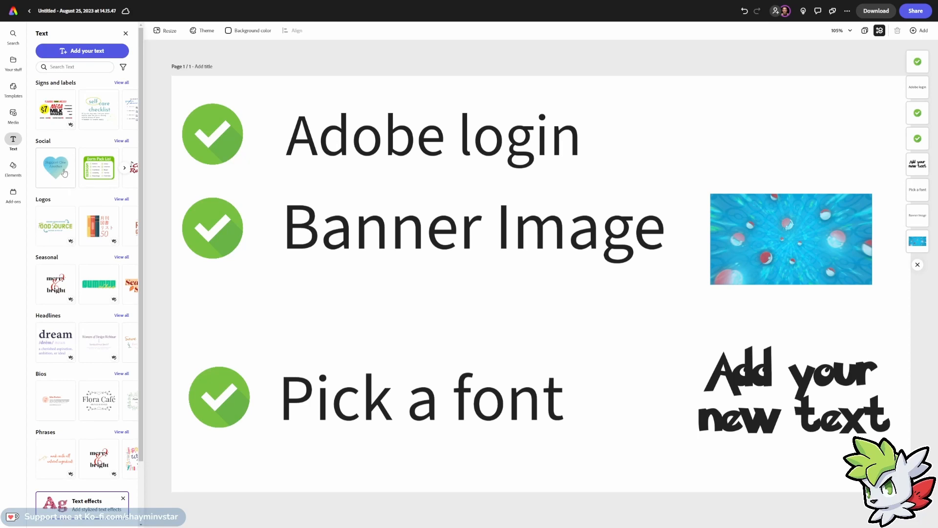
pyautogui.click(64, 174)
pyautogui.click(557, 276)
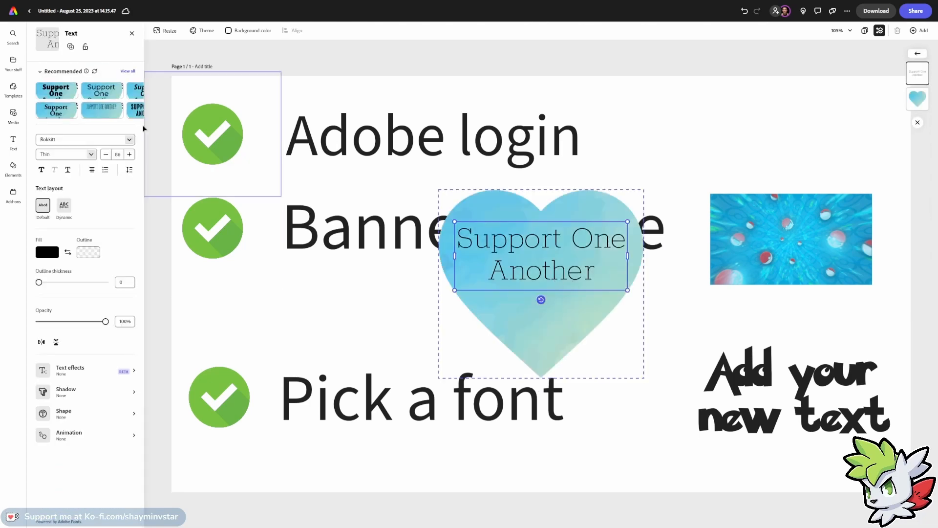
pyautogui.click(59, 116)
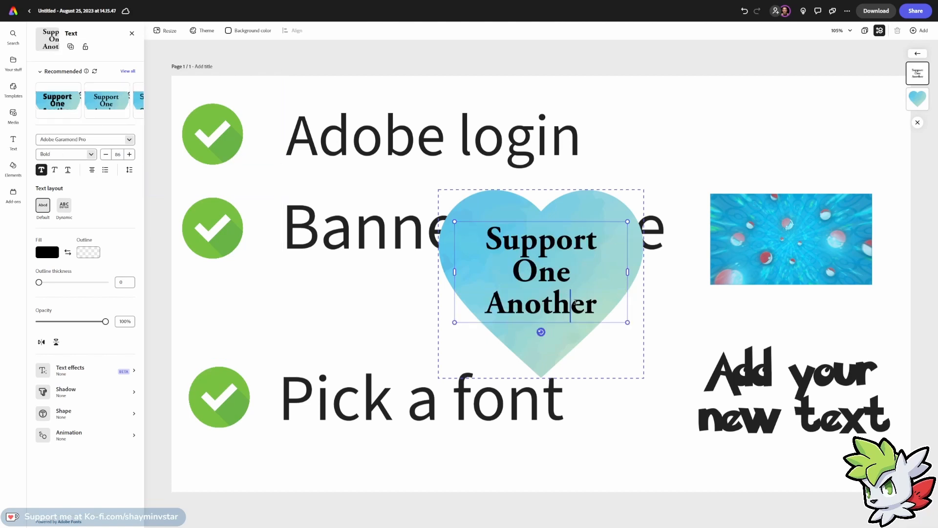
# Replace the heart template's text with Support.
pyautogui.moveTo(597, 311); pyautogui.dragTo(482, 238)
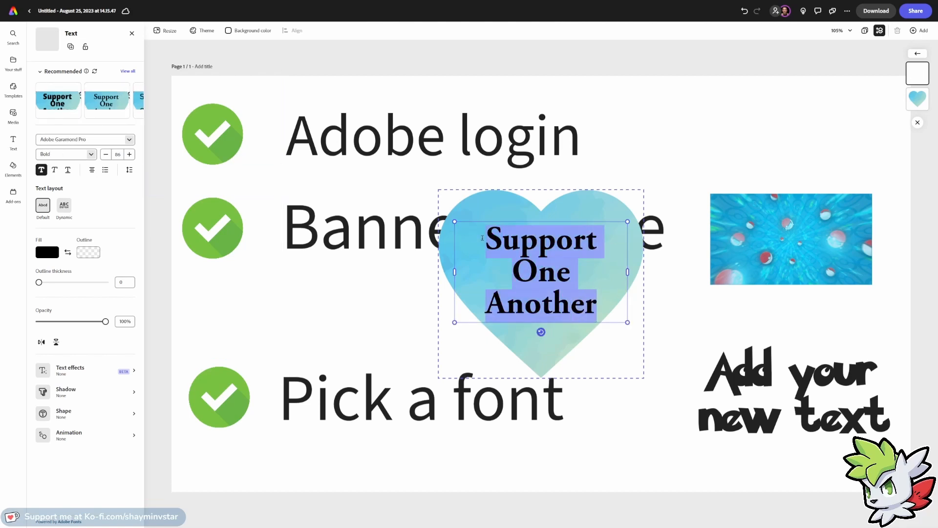
pyautogui.write('Support')
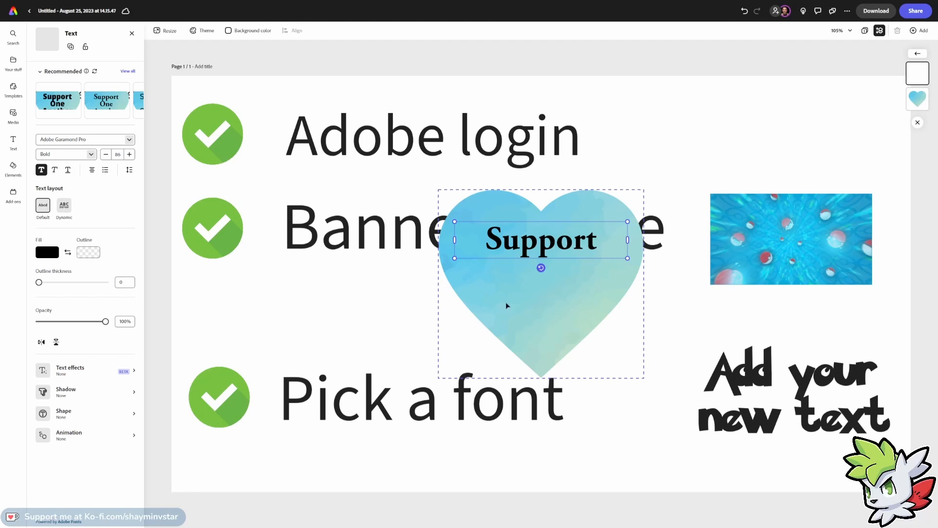
pyautogui.press('Escape')
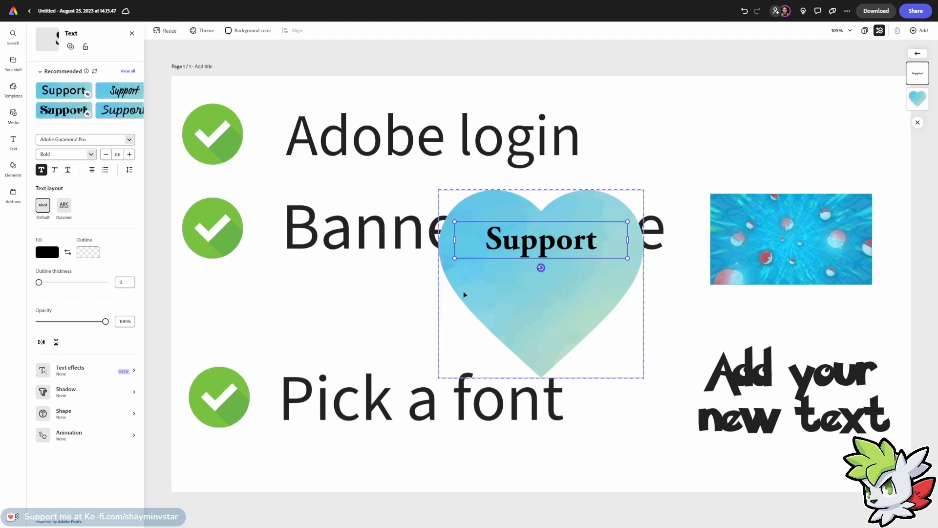
# Delete the heart template group from the page.
pyautogui.click(426, 296)
pyautogui.click(515, 299)
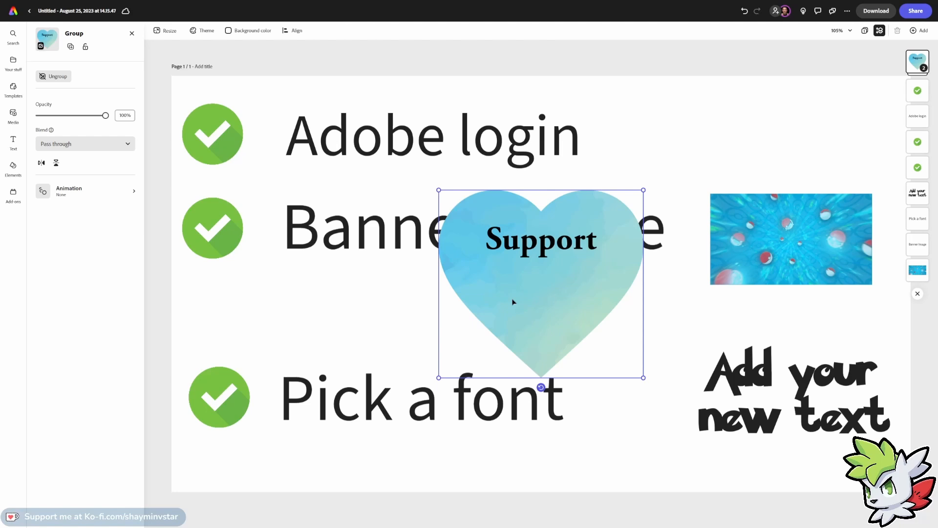
pyautogui.press('Delete')
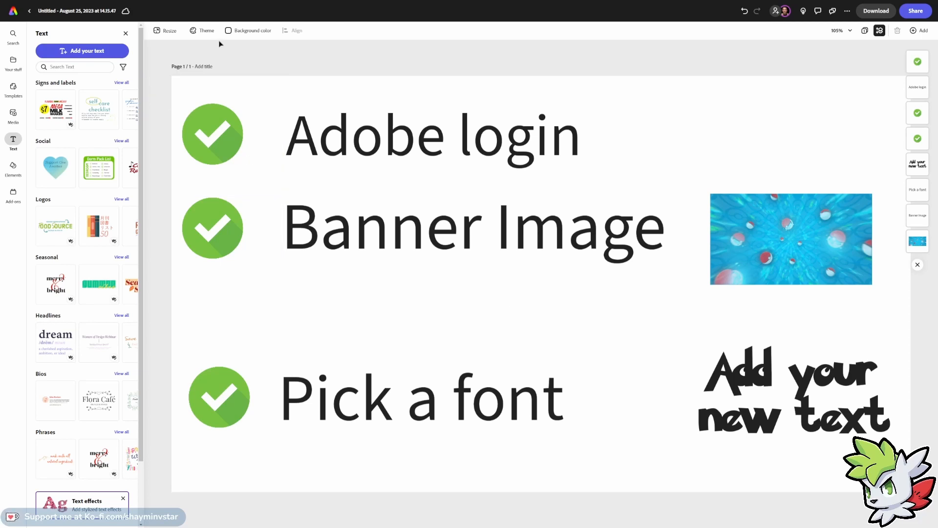
# Return home and create a new custom-size project of 320 by 160 px.
pyautogui.click(126, 34)
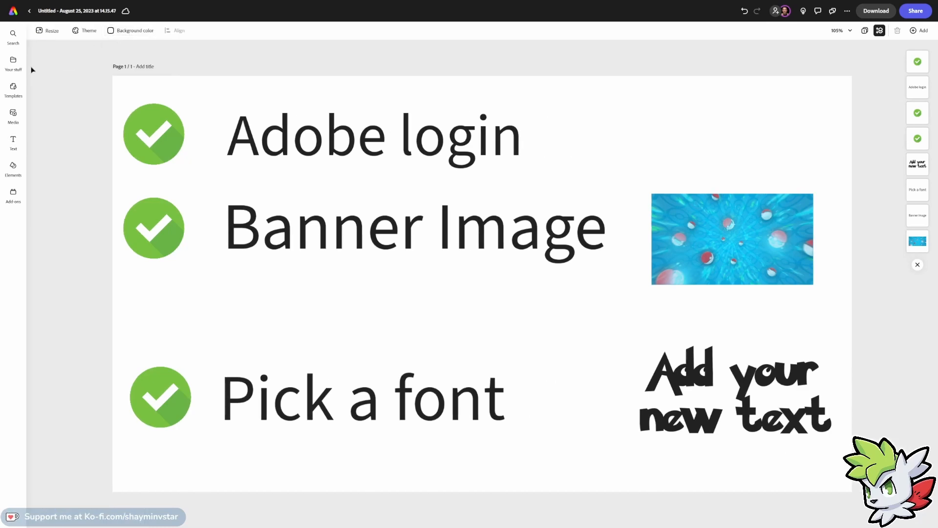
pyautogui.click(14, 11)
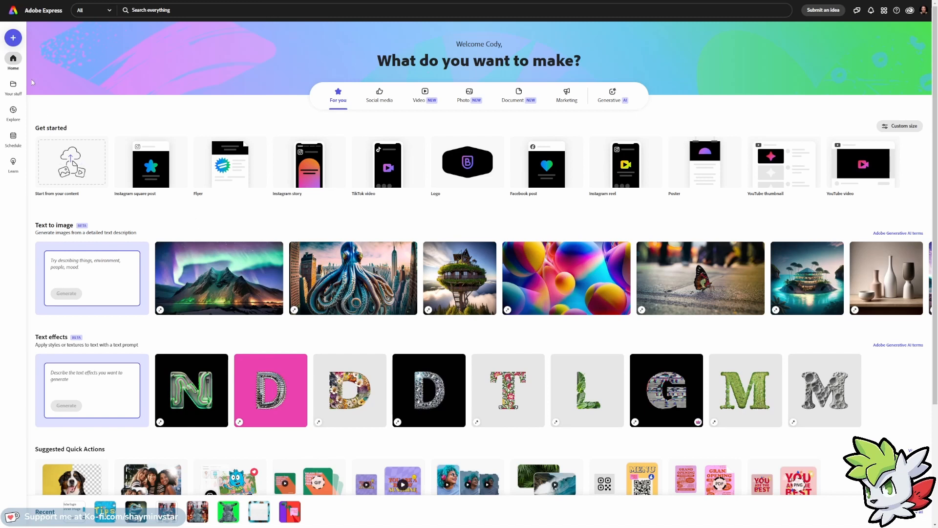
pyautogui.click(14, 39)
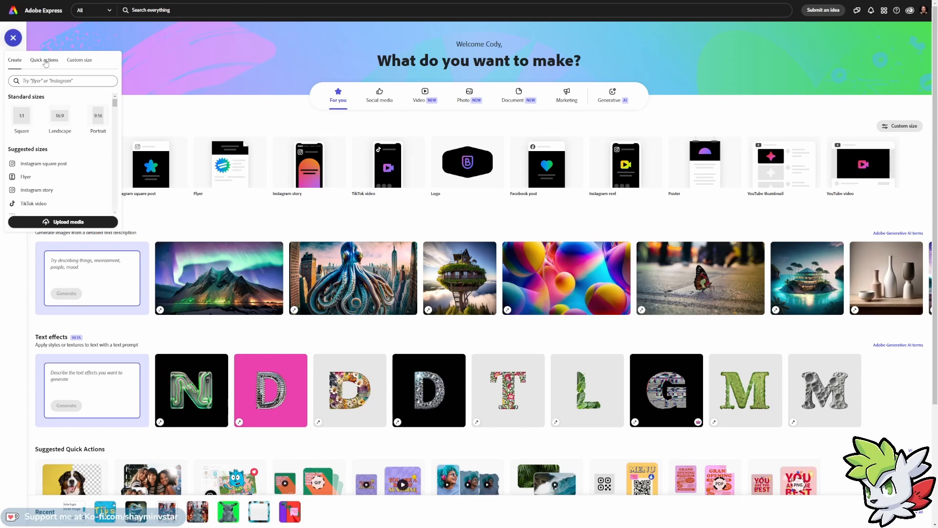
pyautogui.click(86, 60)
pyautogui.click(26, 89)
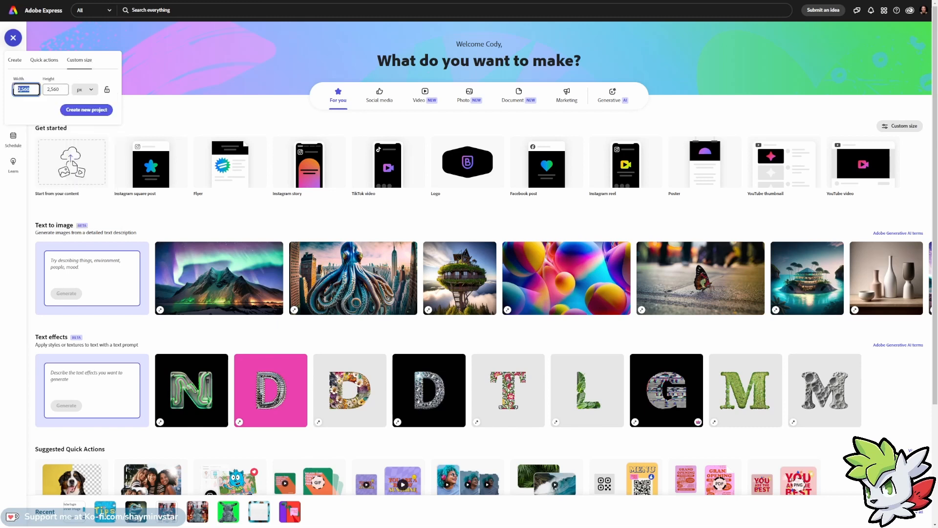
pyautogui.write('320')
pyautogui.press('Tab')
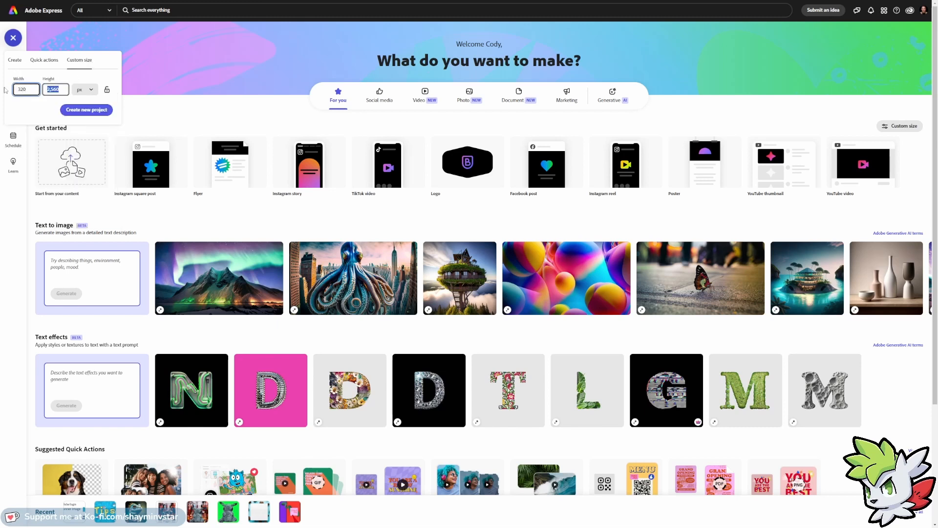
pyautogui.write('160')
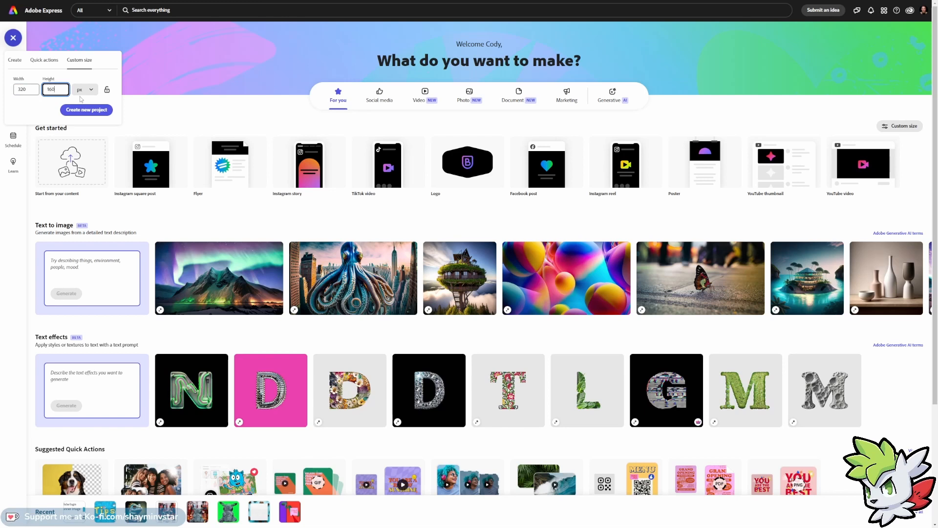
pyautogui.click(108, 91)
pyautogui.click(97, 111)
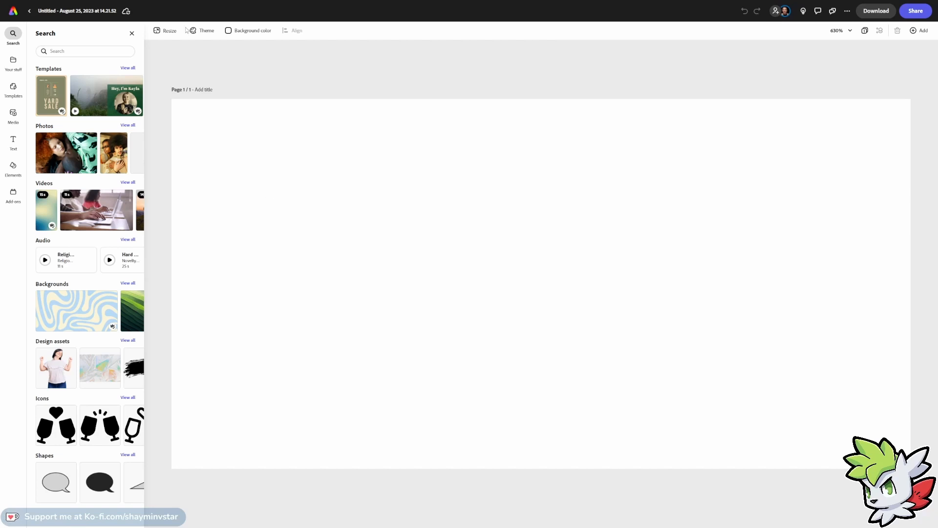
# Place the blue Pokéball image on the blank page and set it as the page background.
pyautogui.click(204, 35)
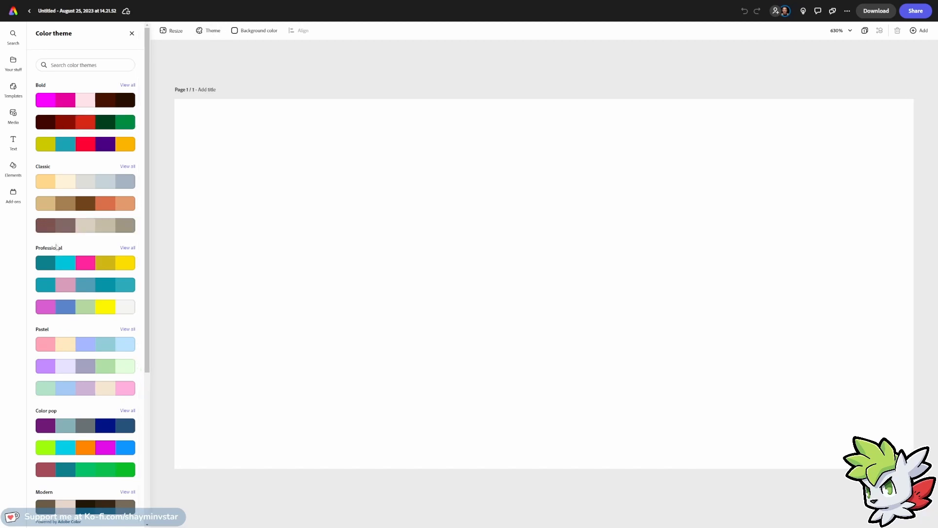
pyautogui.click(132, 36)
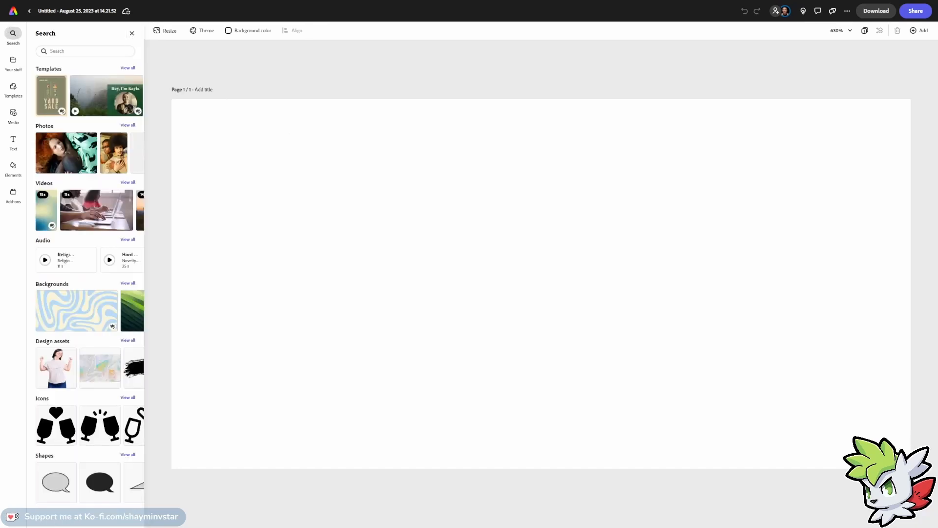
pyautogui.moveTo(576, 290); pyautogui.dragTo(574, 289)
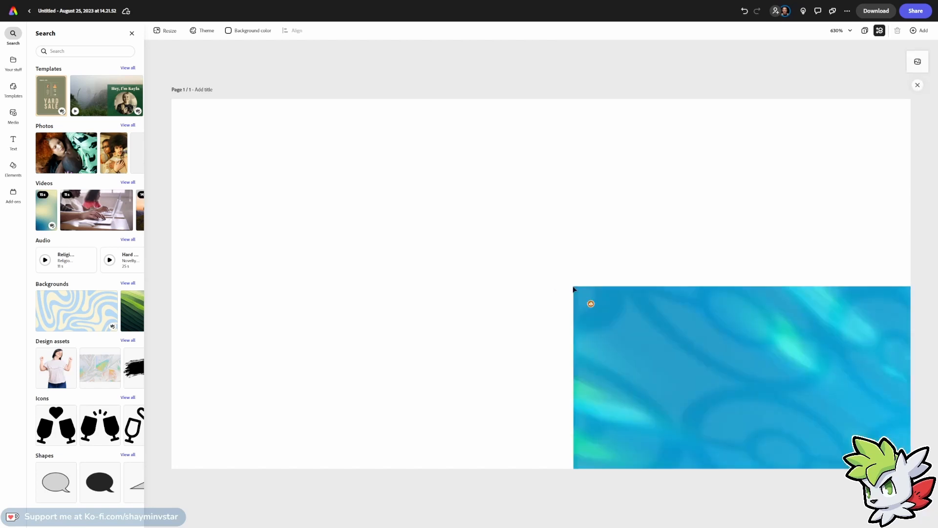
pyautogui.click(601, 304)
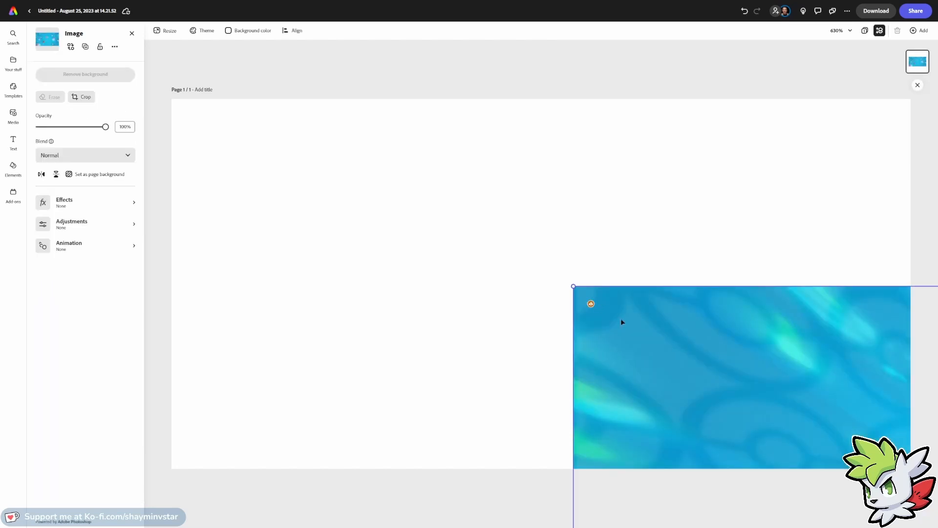
pyautogui.moveTo(621, 318); pyautogui.dragTo(359, 218)
pyautogui.rightClick(413, 258)
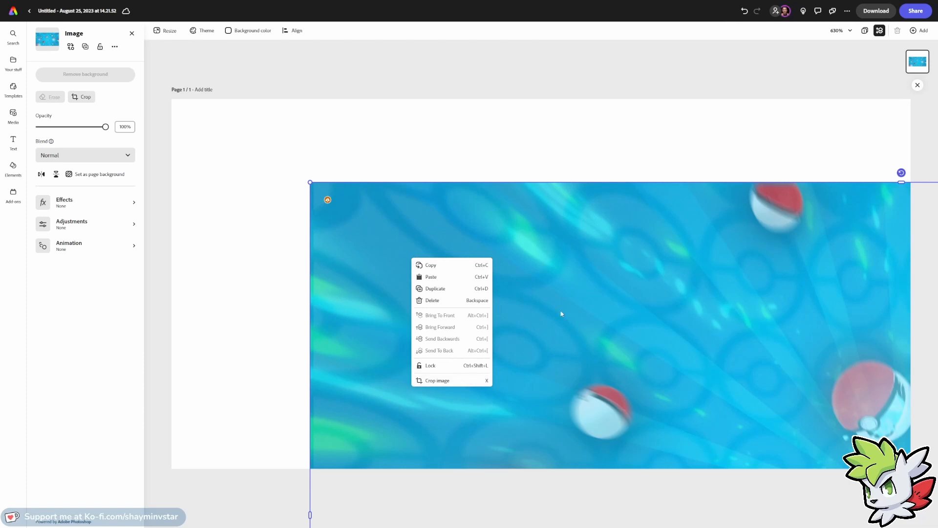
pyautogui.click(554, 296)
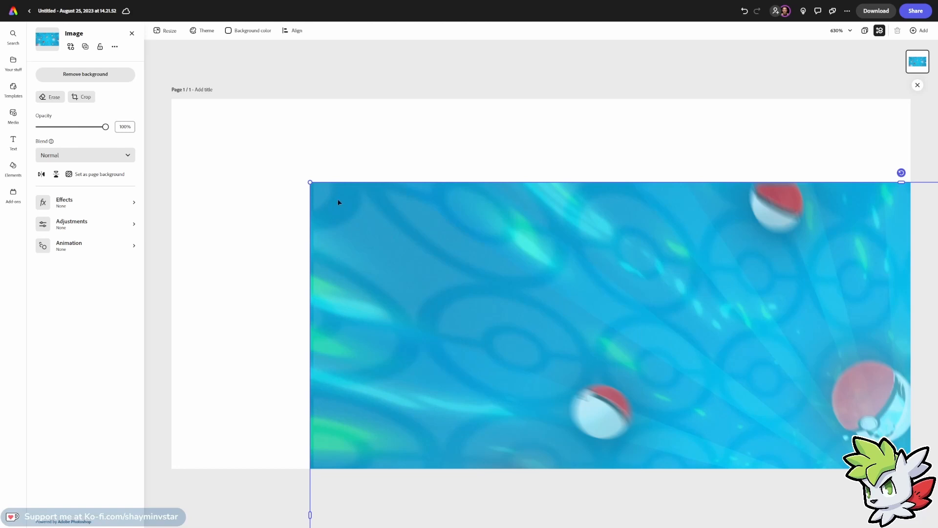
pyautogui.moveTo(329, 210); pyautogui.dragTo(238, 156)
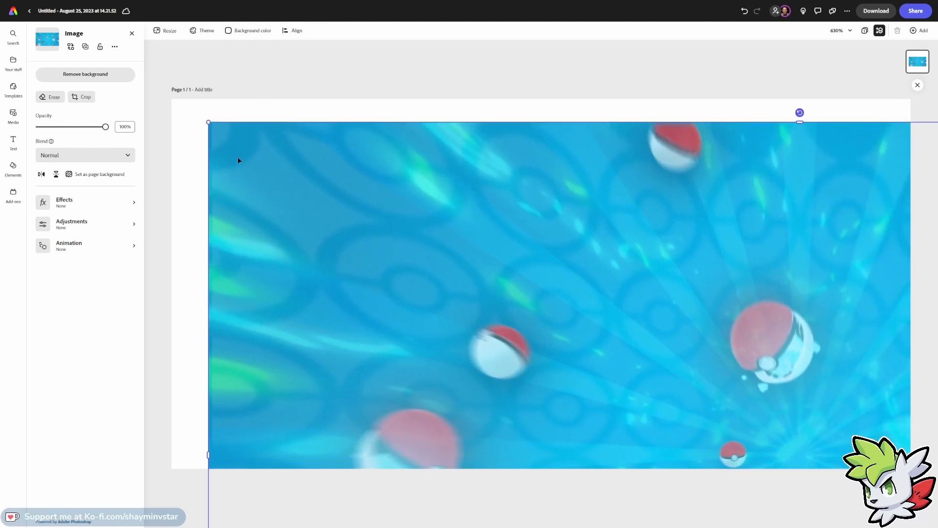
pyautogui.click(101, 174)
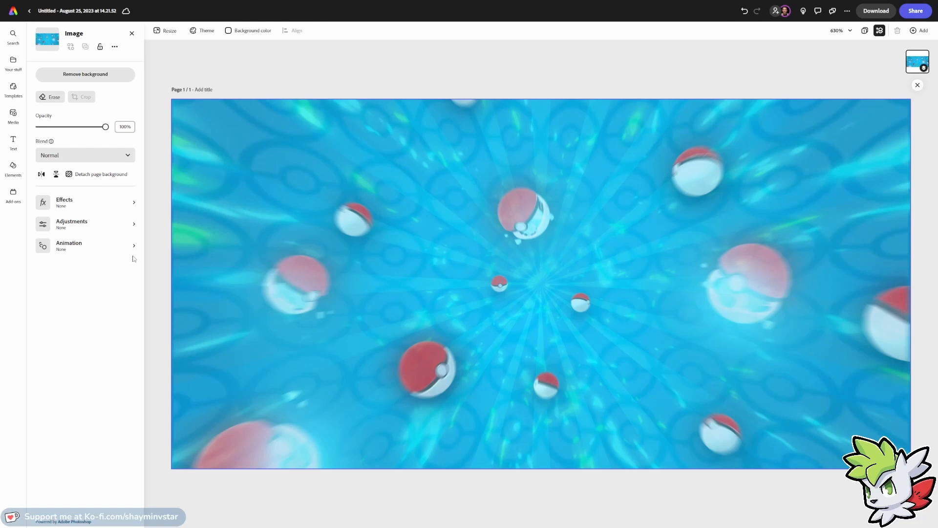
# Title the page Contact.
pyautogui.click(210, 92)
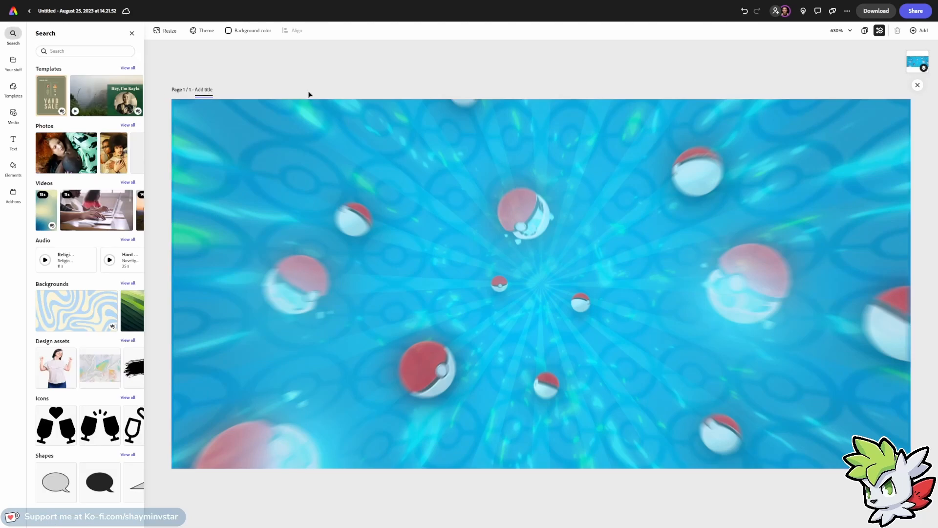
pyautogui.write('ontact')
pyautogui.click(251, 82)
pyautogui.click(881, 32)
pyautogui.click(880, 31)
# Add a text box reading Contact and move it to the centre of the page.
pyautogui.click(14, 141)
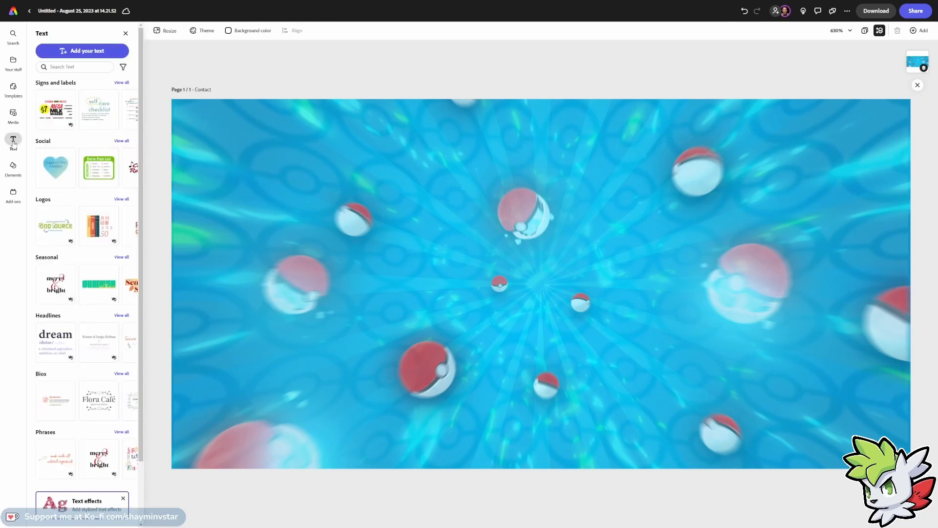
pyautogui.click(95, 51)
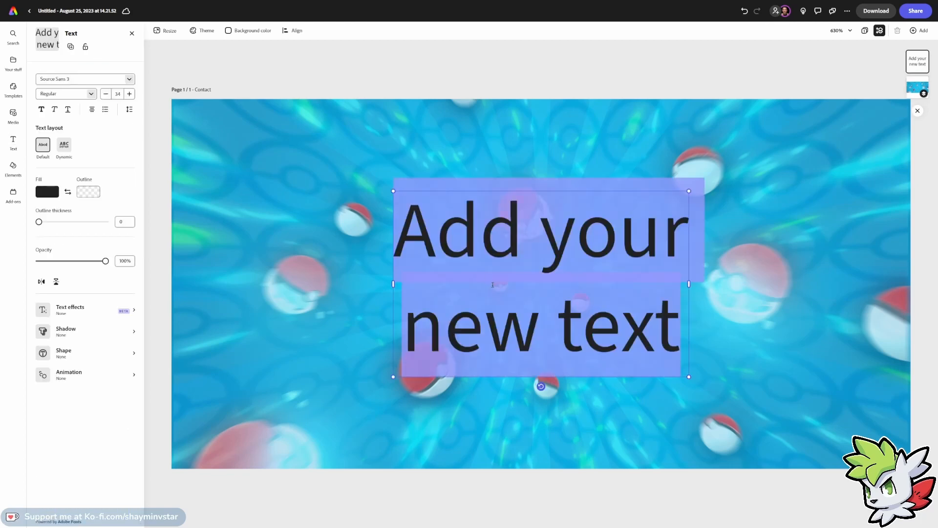
pyautogui.write('Co')
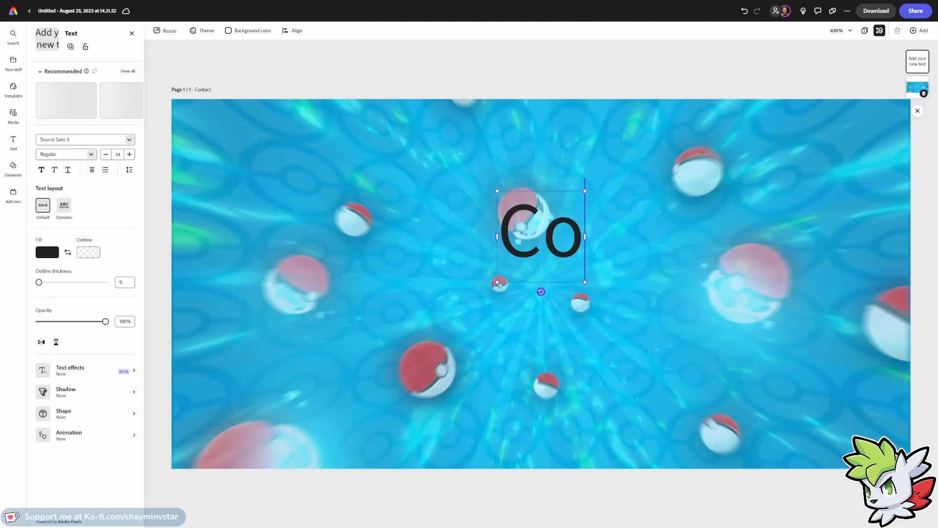
pyautogui.write('ntact')
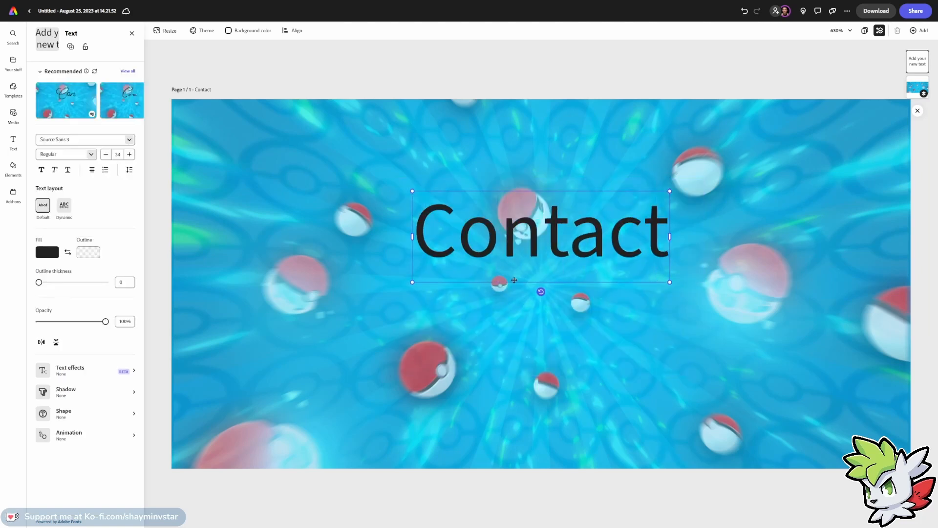
pyautogui.moveTo(515, 280); pyautogui.dragTo(509, 325)
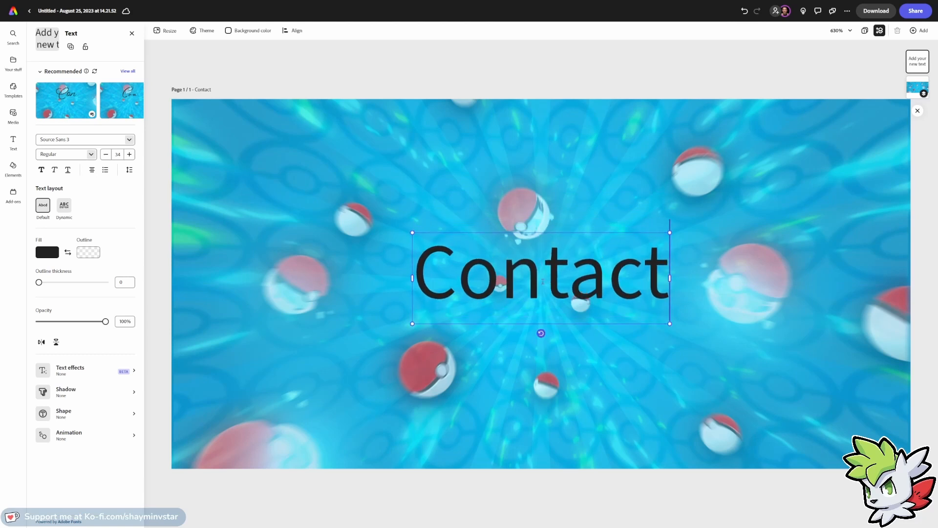
# Try recommended styles on the Contact text, ending with the Coquette Light style.
pyautogui.doubleClick(542, 282)
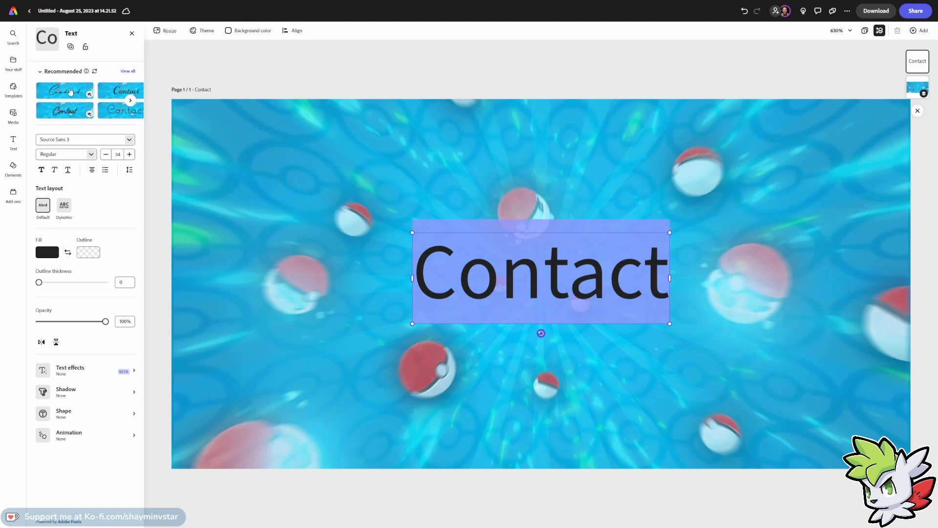
pyautogui.click(67, 91)
pyautogui.click(104, 92)
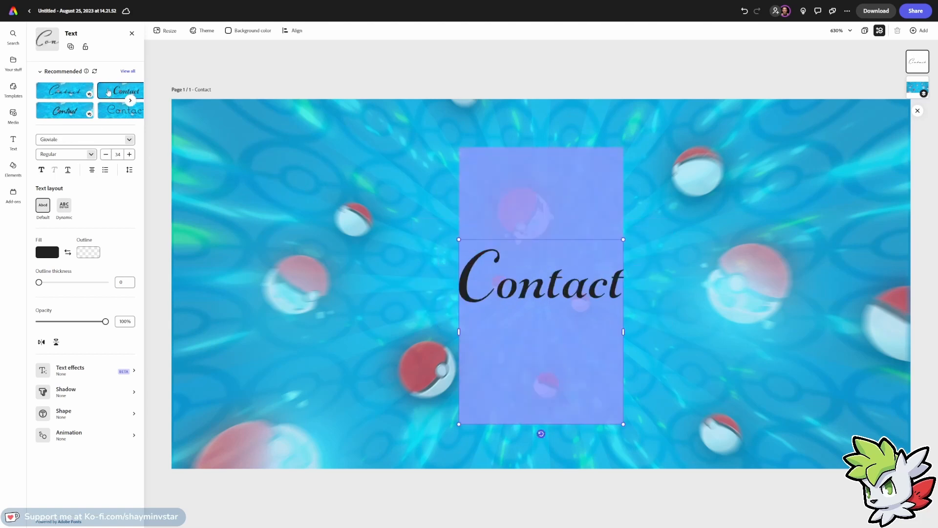
pyautogui.click(115, 111)
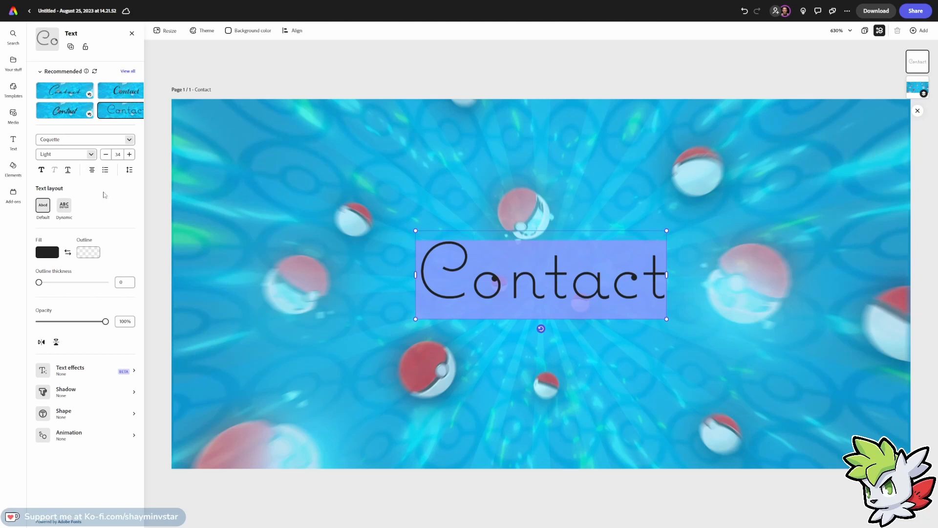
# Try the Dynamic text layout on the Contact text, then return to the Default layout.
pyautogui.click(63, 207)
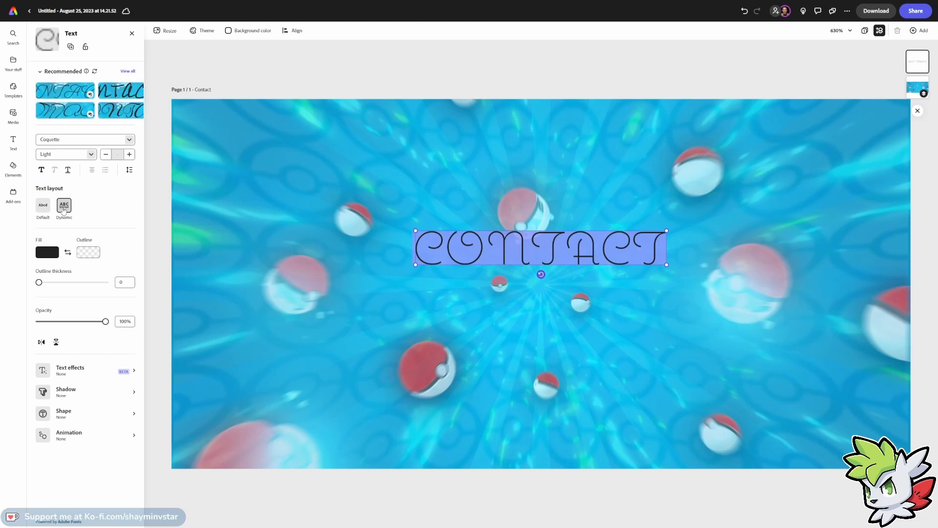
pyautogui.click(43, 205)
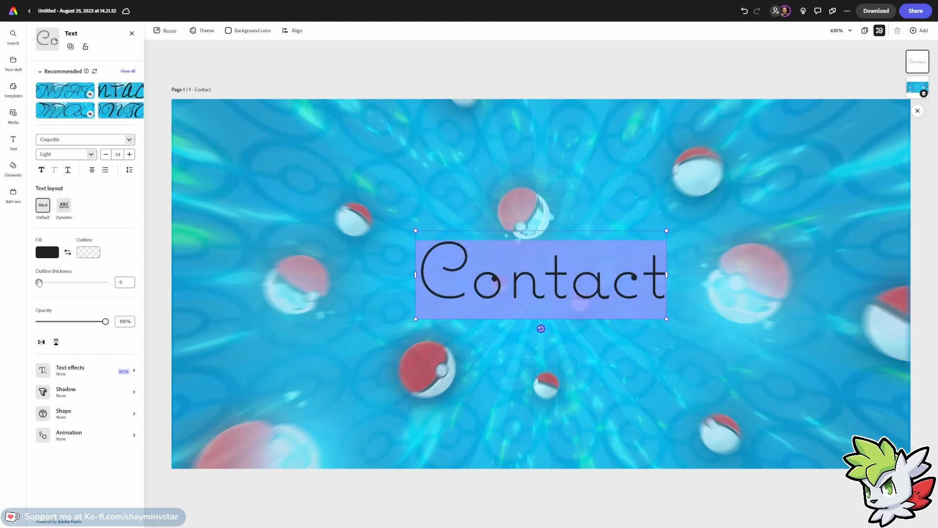
# Give the Contact text a yellow outline with a thickness of 25.
pyautogui.moveTo(39, 282)
pyautogui.mouseDown()
pyautogui.moveTo(70, 286)
pyautogui.moveTo(55, 285)
pyautogui.mouseUp()
pyautogui.click(89, 253)
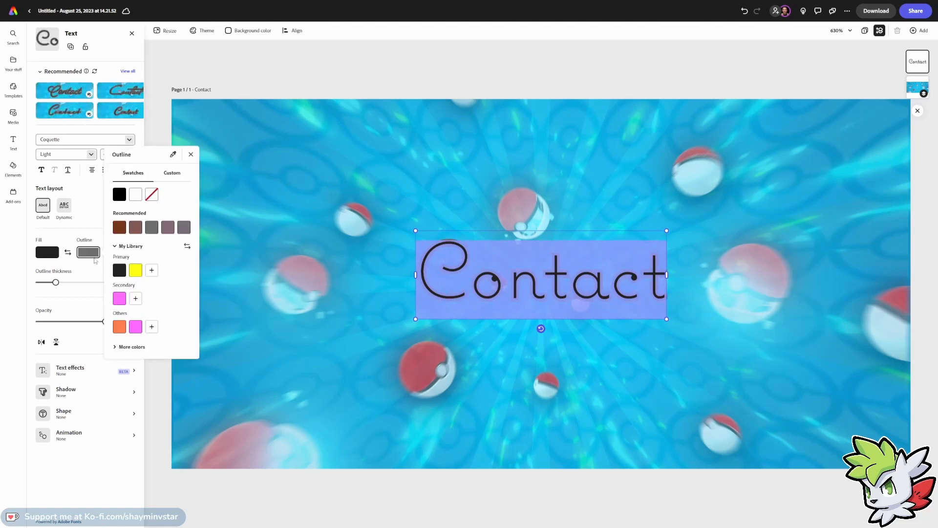
pyautogui.click(135, 270)
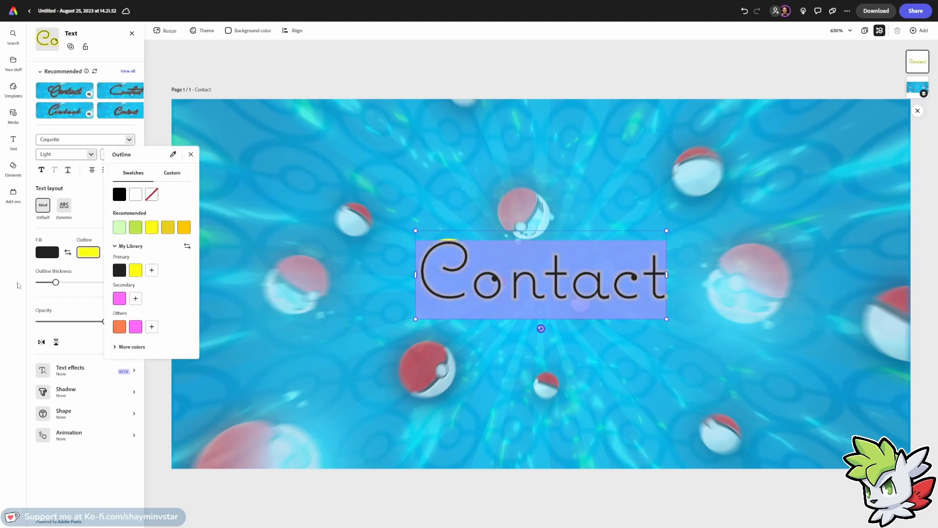
pyautogui.click(19, 285)
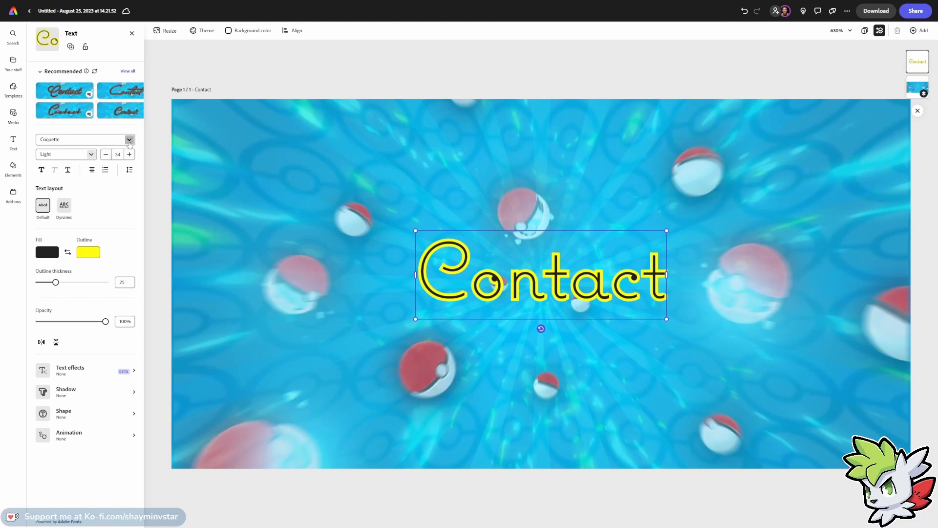
# Search the fonts for pokemo and change the text's font to Pokemon Solid Normal.
pyautogui.click(128, 140)
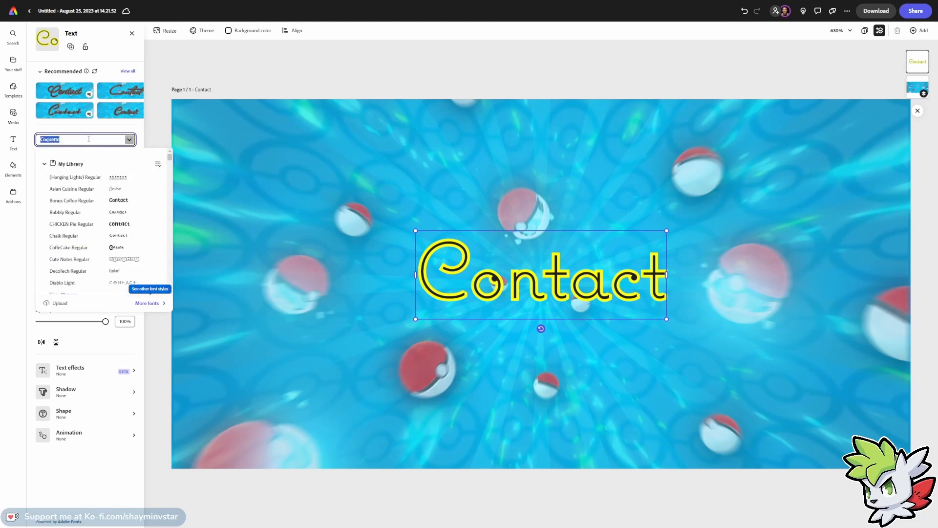
pyautogui.write('pokemo')
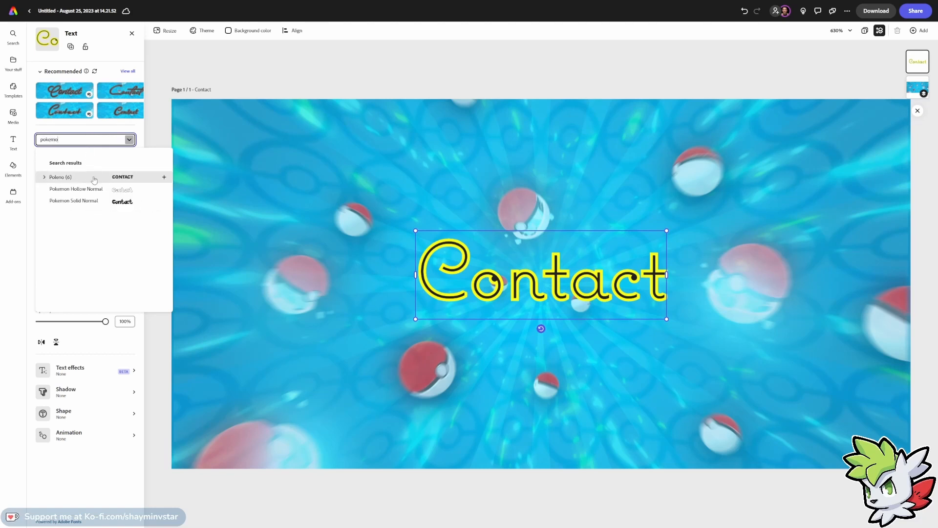
pyautogui.click(92, 201)
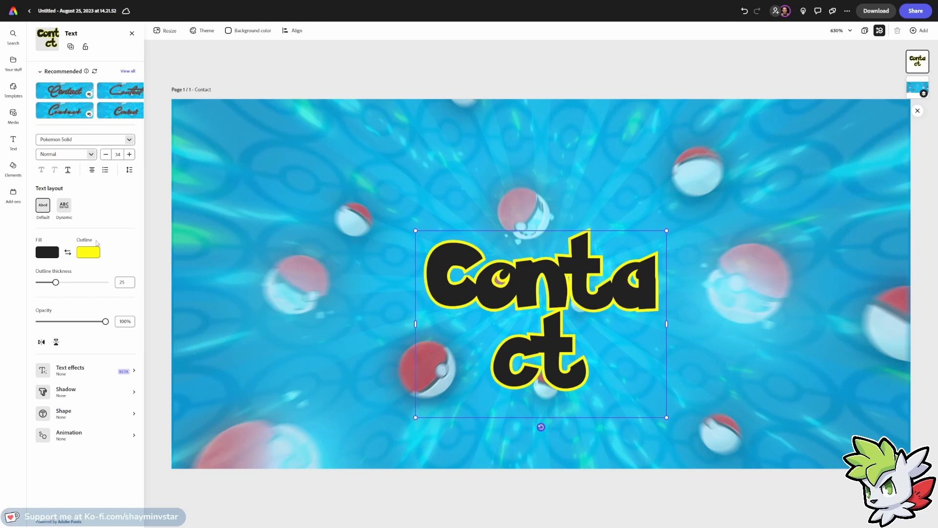
# Widen the text box to keep Contact on one line, enlarge the text to size 50 and recentre it.
pyautogui.moveTo(415, 323); pyautogui.dragTo(289, 323)
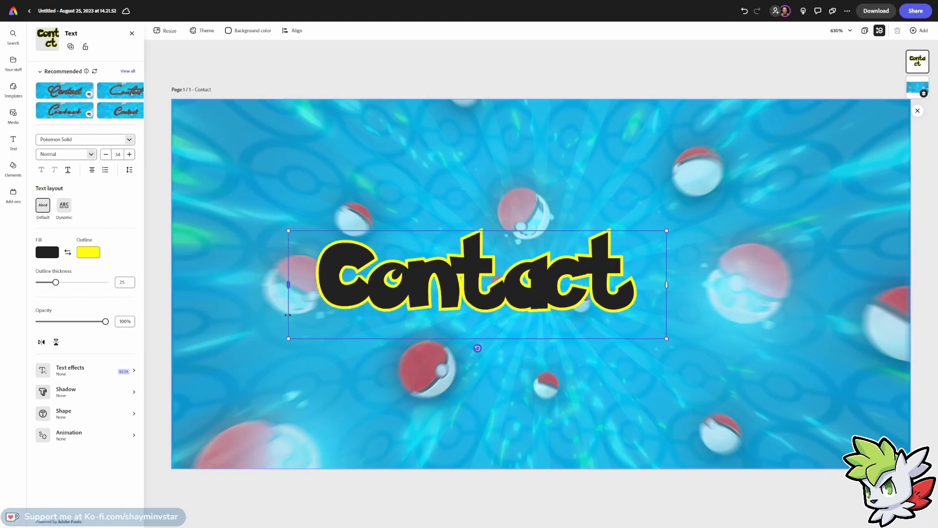
pyautogui.moveTo(666, 338); pyautogui.dragTo(842, 388)
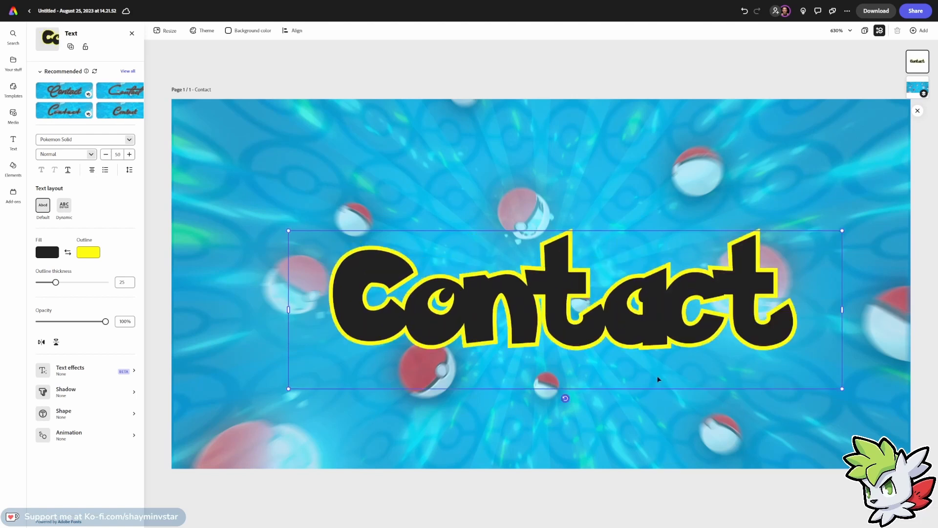
pyautogui.moveTo(658, 380); pyautogui.dragTo(629, 360)
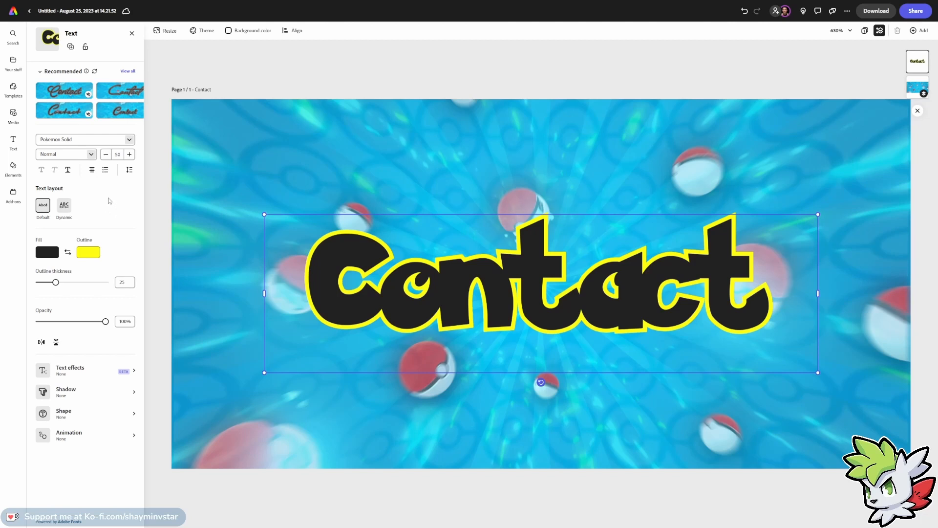
# Try decorative shapes behind the Contact text and set the shape size to 0.
pyautogui.click(98, 373)
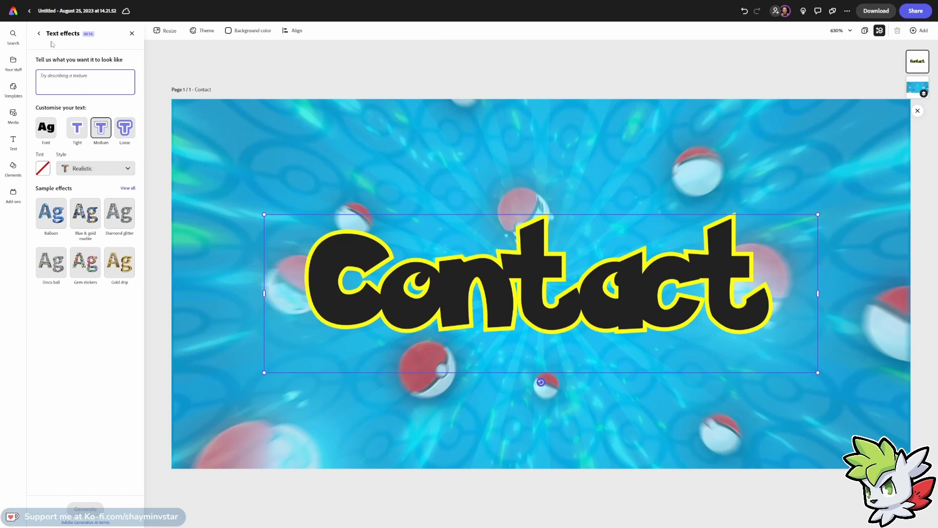
pyautogui.click(39, 33)
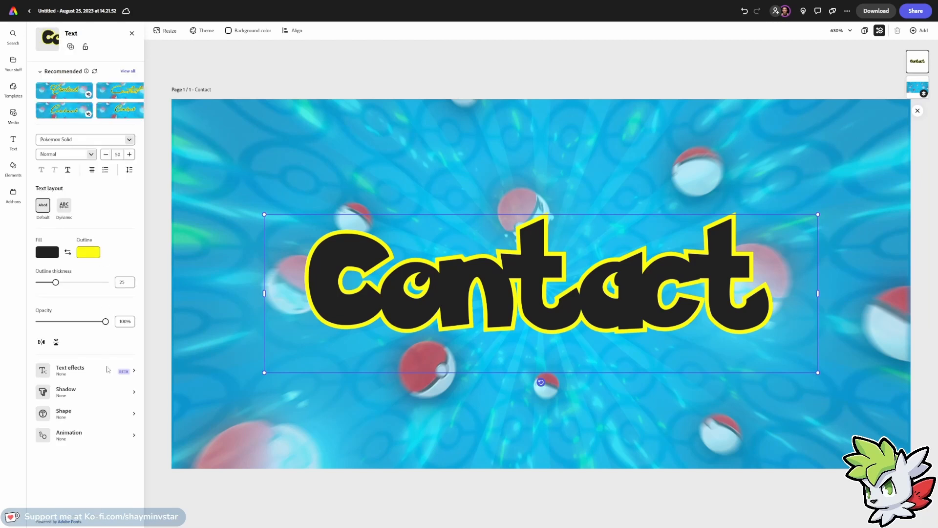
pyautogui.click(102, 415)
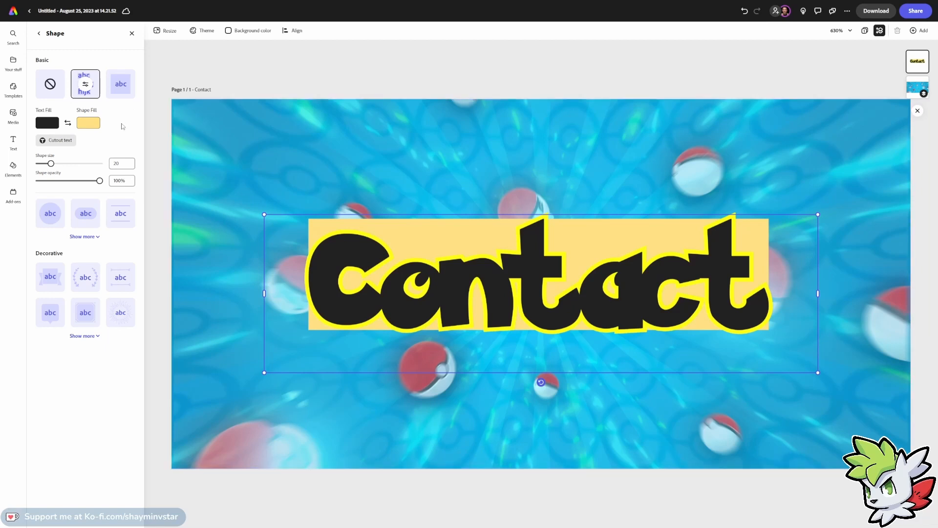
pyautogui.click(87, 282)
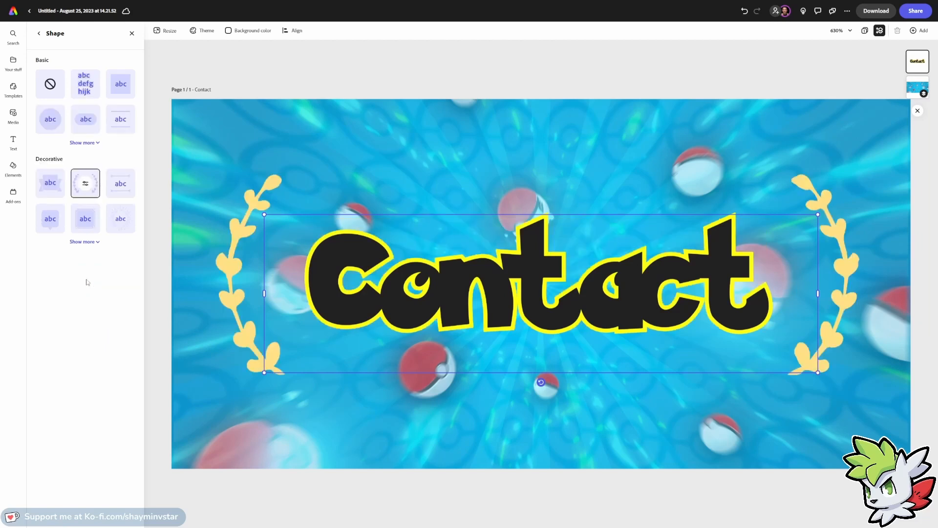
pyautogui.click(120, 221)
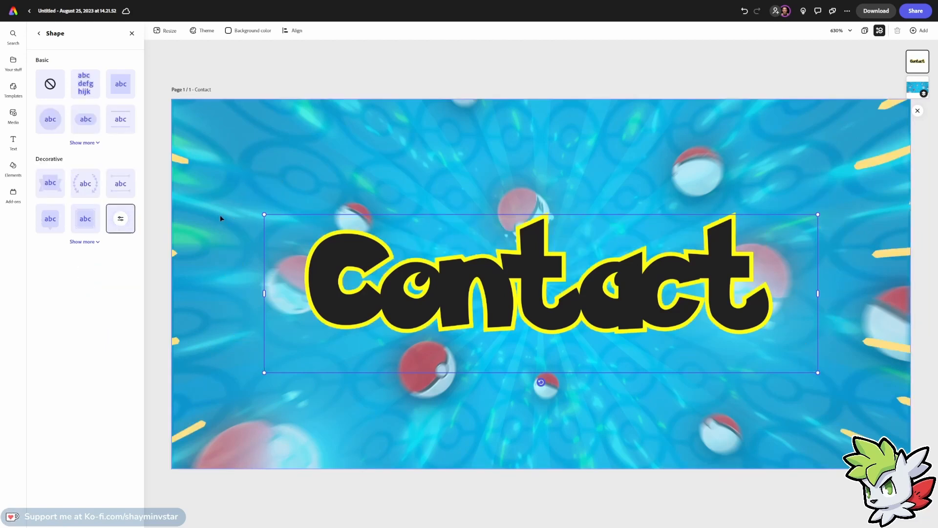
pyautogui.click(120, 219)
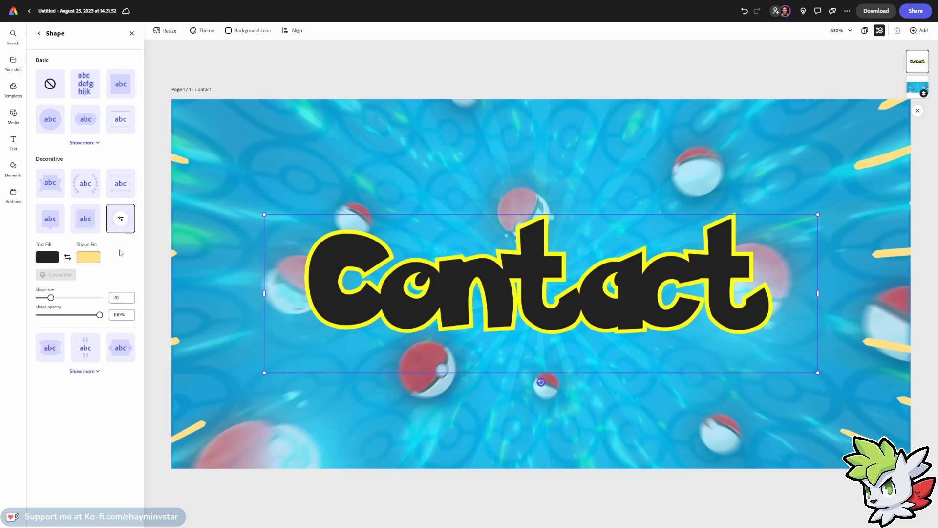
pyautogui.moveTo(50, 299); pyautogui.dragTo(39, 299)
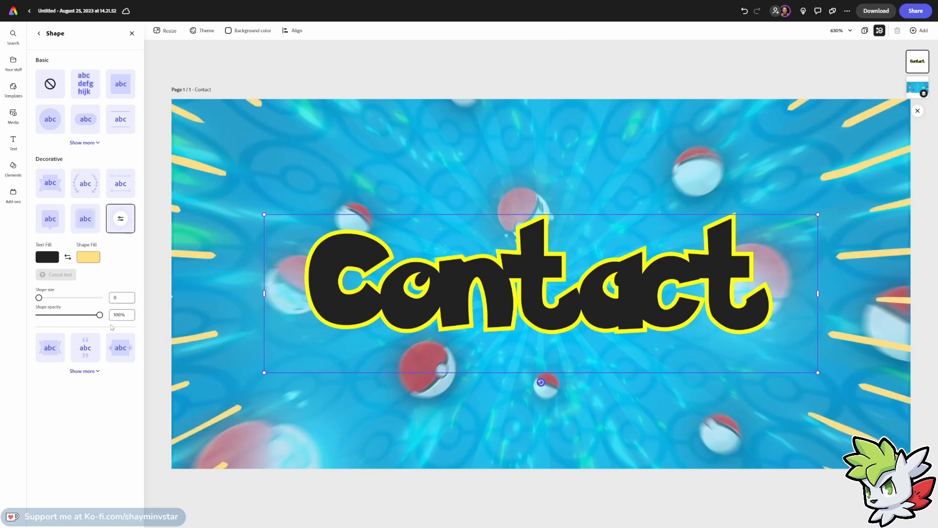
# Try a ribbon banner shape behind the text with pink, orange, black and then white fills.
pyautogui.click(94, 347)
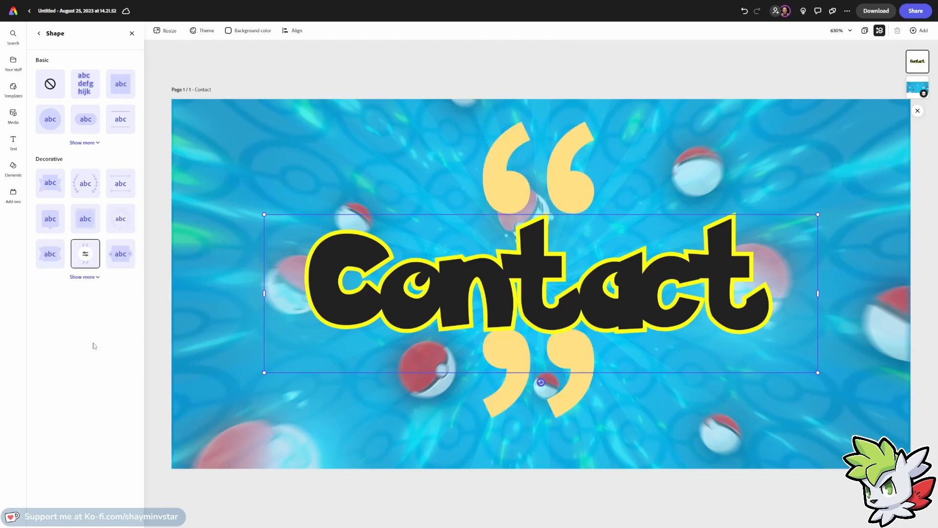
pyautogui.click(54, 246)
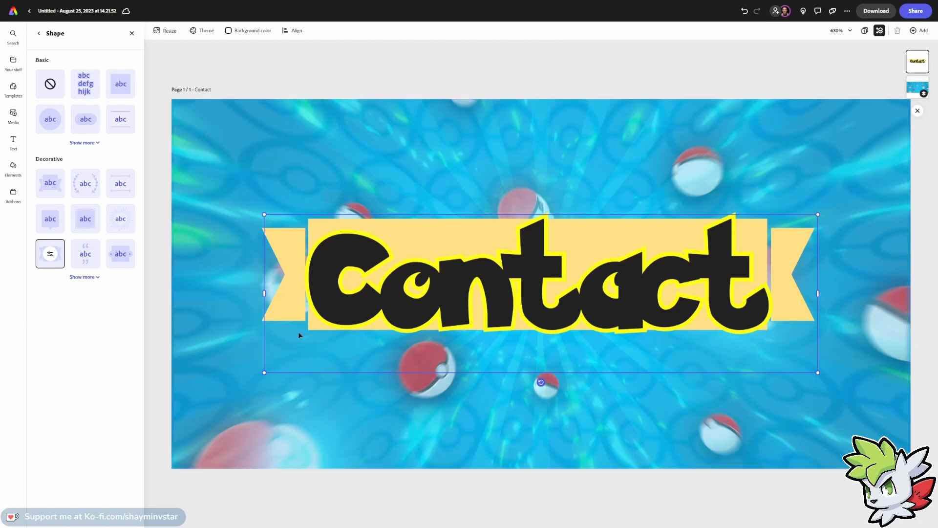
pyautogui.click(51, 255)
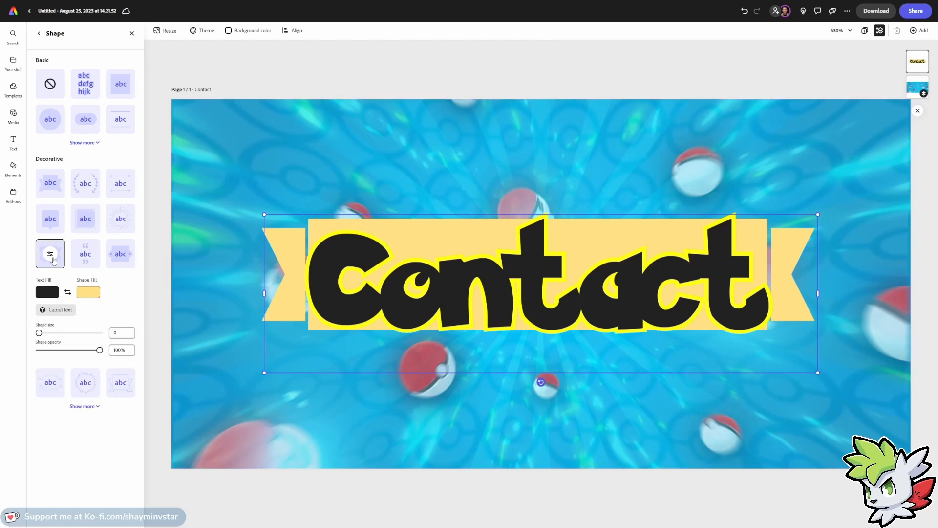
pyautogui.click(89, 294)
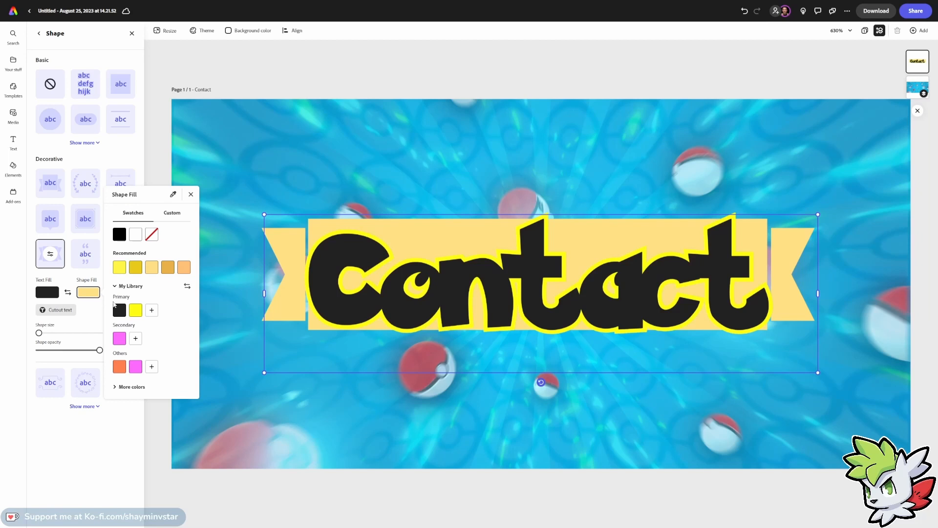
pyautogui.click(135, 367)
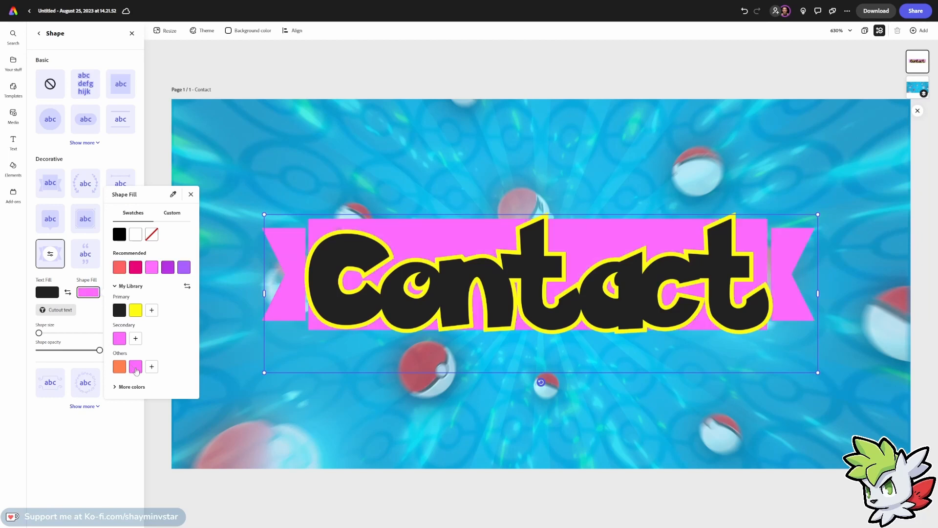
pyautogui.click(119, 366)
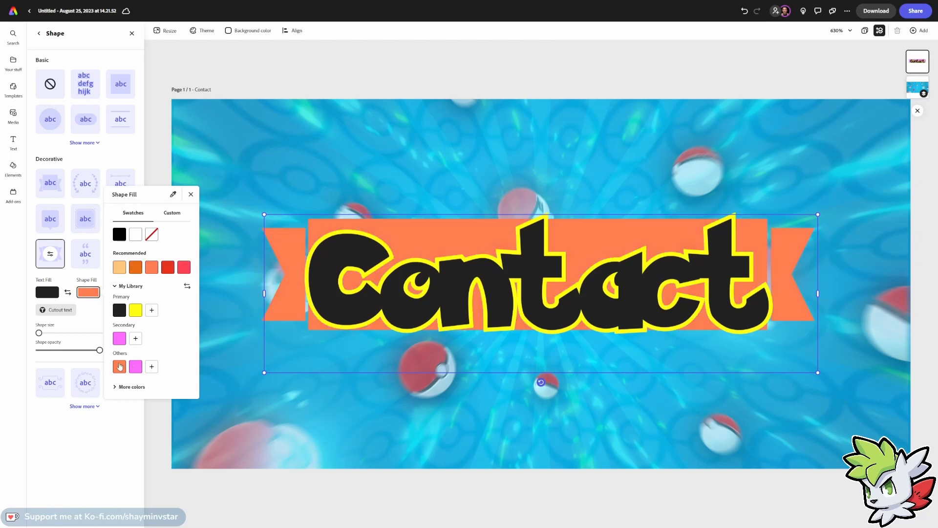
pyautogui.click(120, 311)
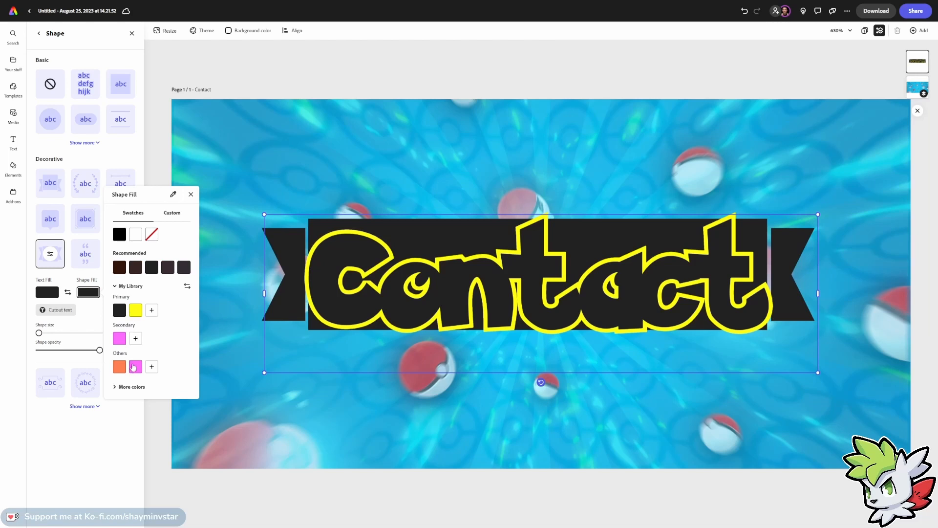
pyautogui.click(135, 237)
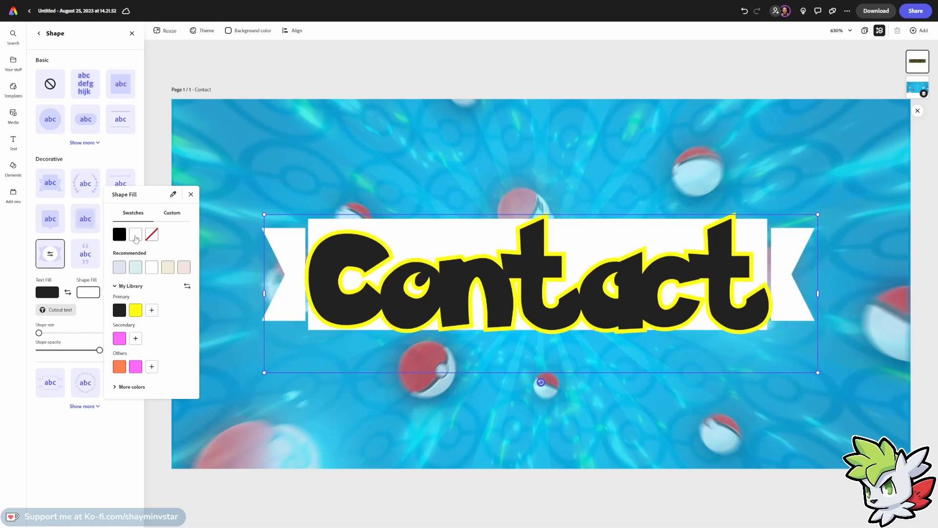
pyautogui.click(160, 158)
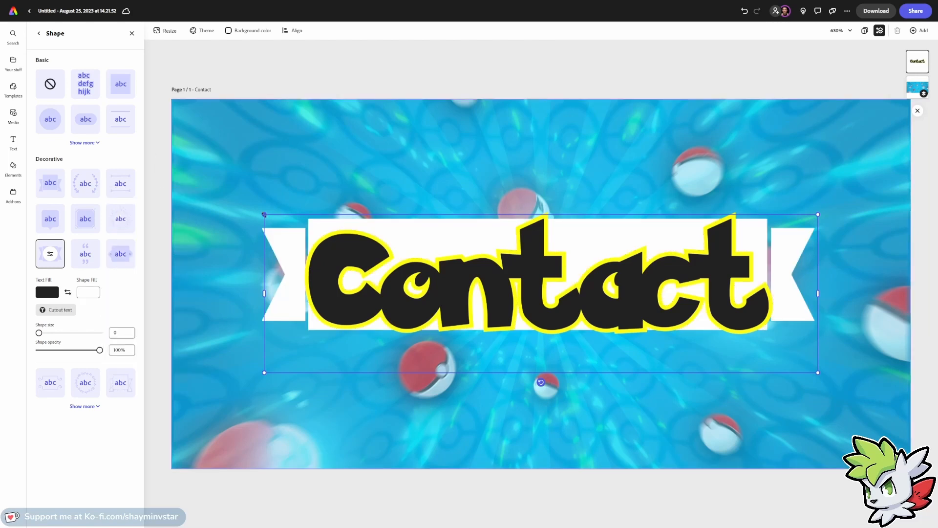
# Enlarge and recentre the Contact text, then remove its shape decoration.
pyautogui.moveTo(264, 215); pyautogui.dragTo(210, 199)
pyautogui.moveTo(357, 267); pyautogui.dragTo(378, 287)
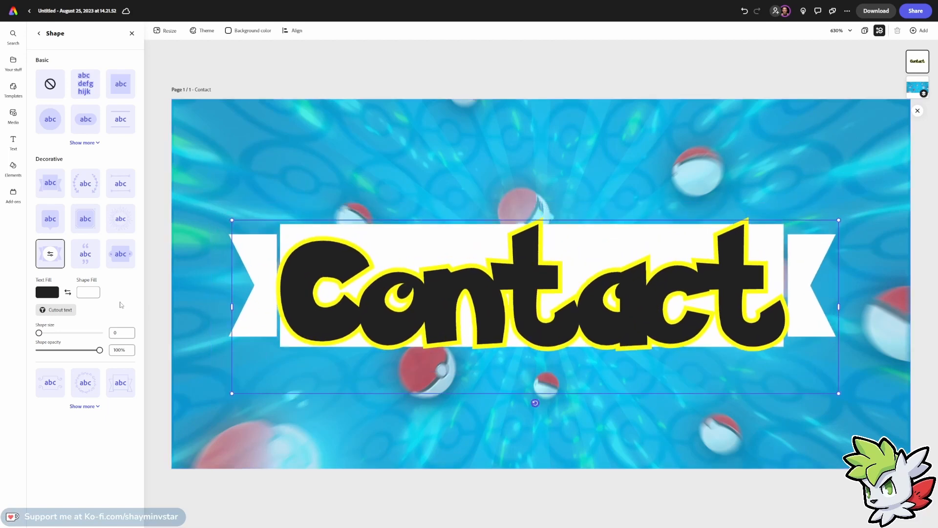
pyautogui.click(57, 100)
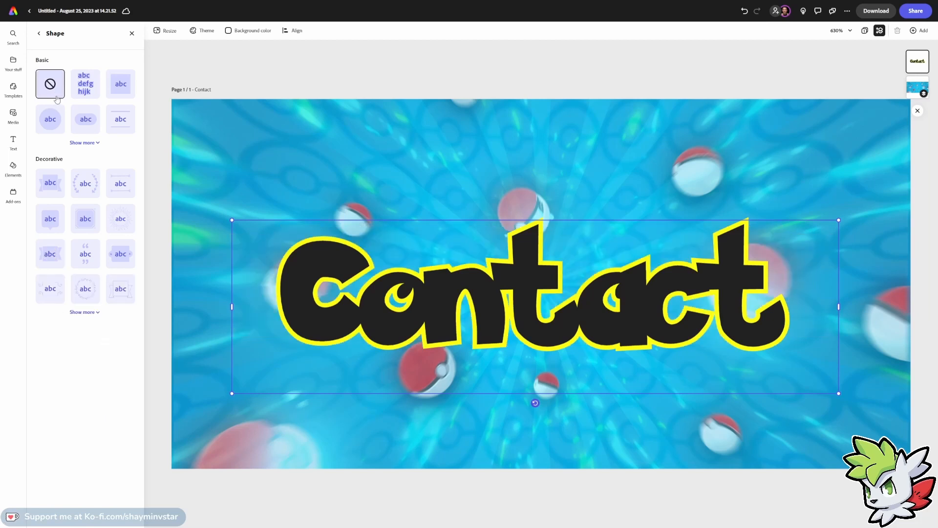
pyautogui.click(39, 37)
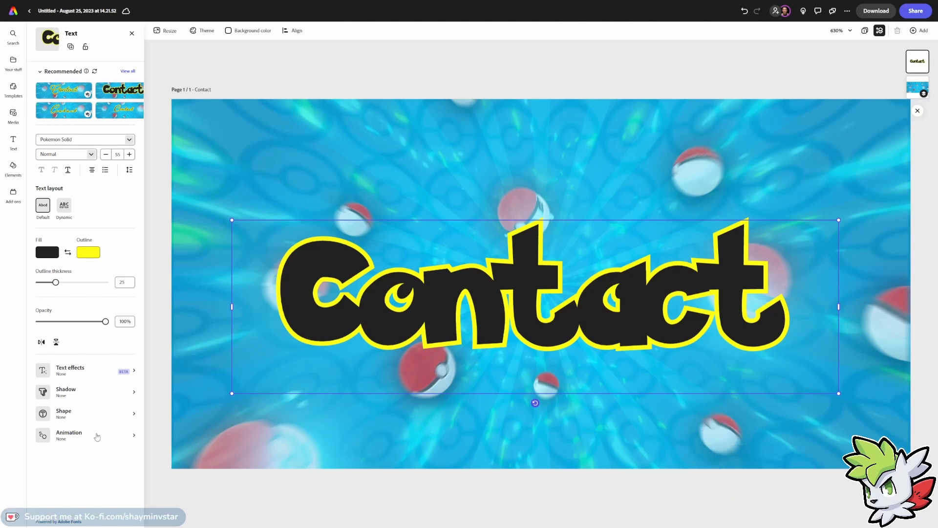
# Add a Pop in animation to the Contact text.
pyautogui.click(97, 433)
pyautogui.click(59, 70)
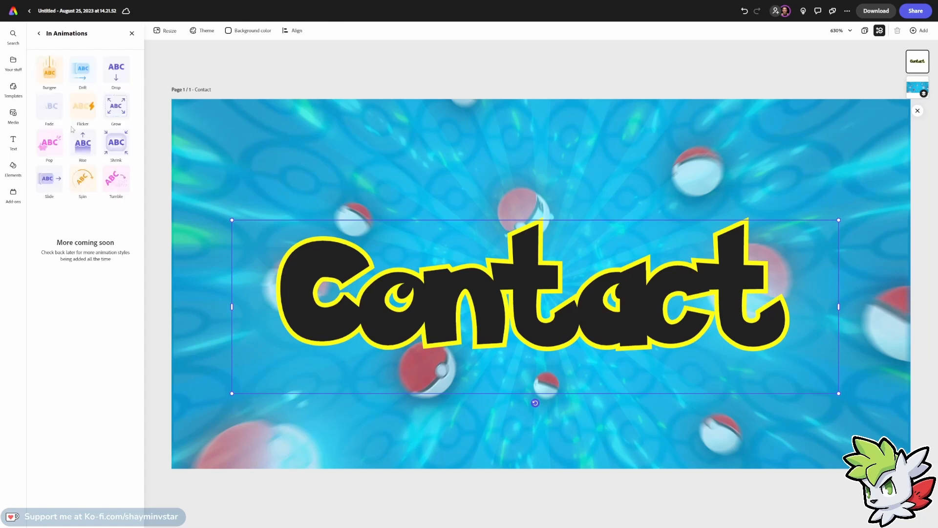
pyautogui.click(50, 144)
# Try a Wiggle looping animation on the text, then remove it.
pyautogui.click(85, 73)
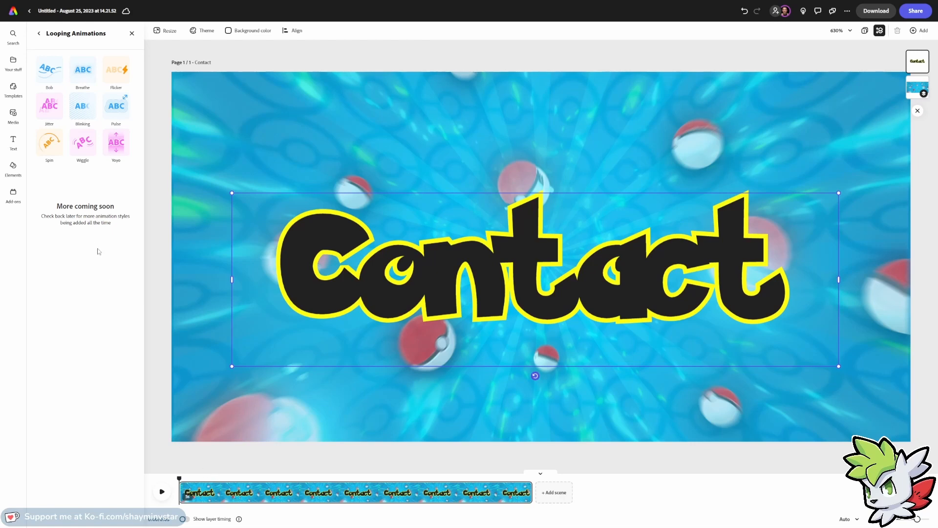
pyautogui.click(82, 142)
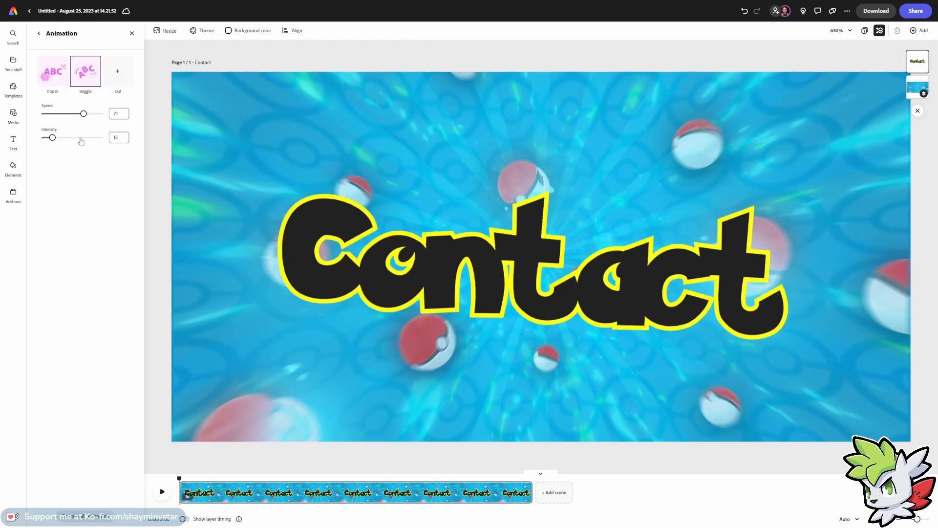
pyautogui.moveTo(86, 87)
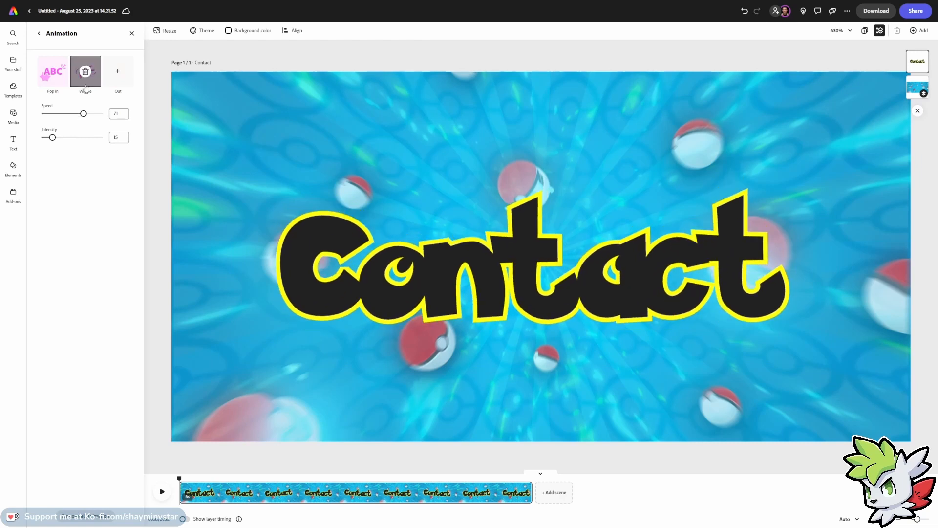
pyautogui.click(86, 71)
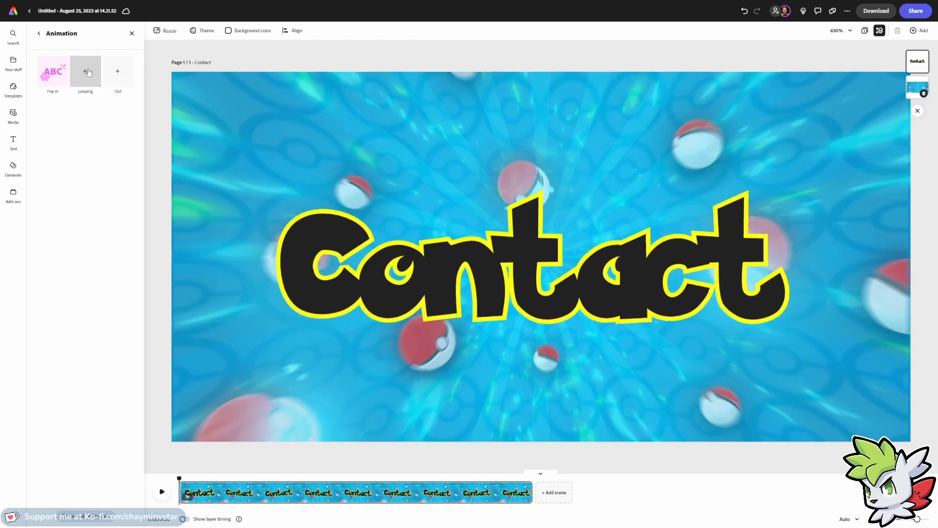
# Remove the Pop in animation from the Contact text and close the animation options.
pyautogui.click(53, 72)
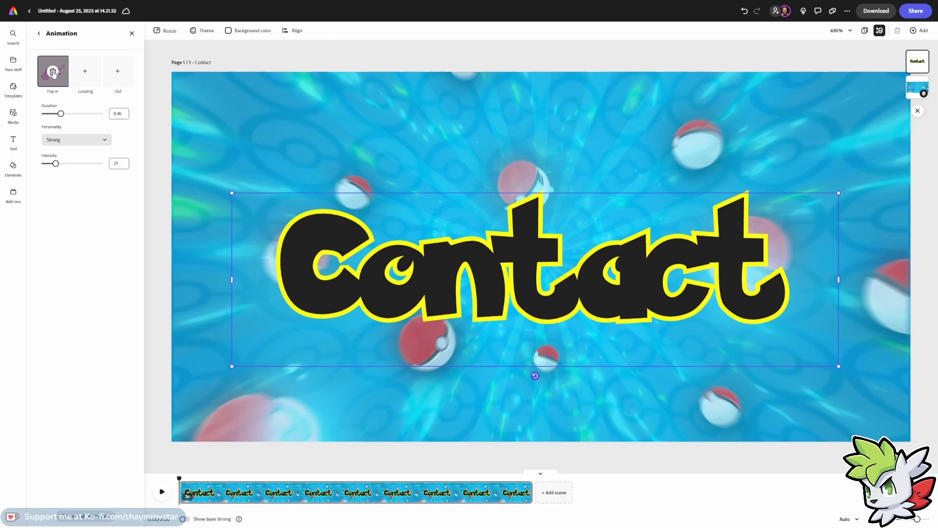
pyautogui.click(53, 72)
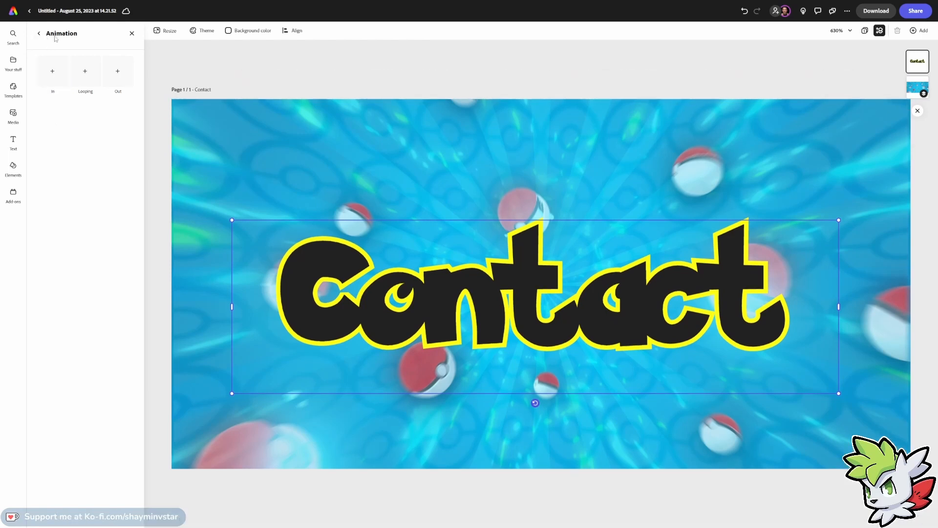
pyautogui.click(131, 35)
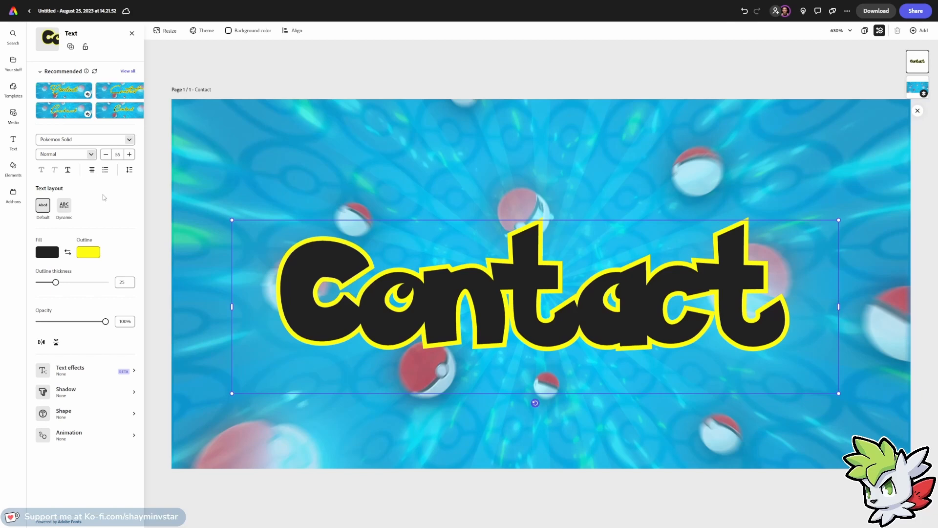
# Reduce the Contact text's letter spacing and shift the text box so the word fits within the banner.
pyautogui.click(129, 170)
pyautogui.moveTo(103, 226); pyautogui.dragTo(100, 205)
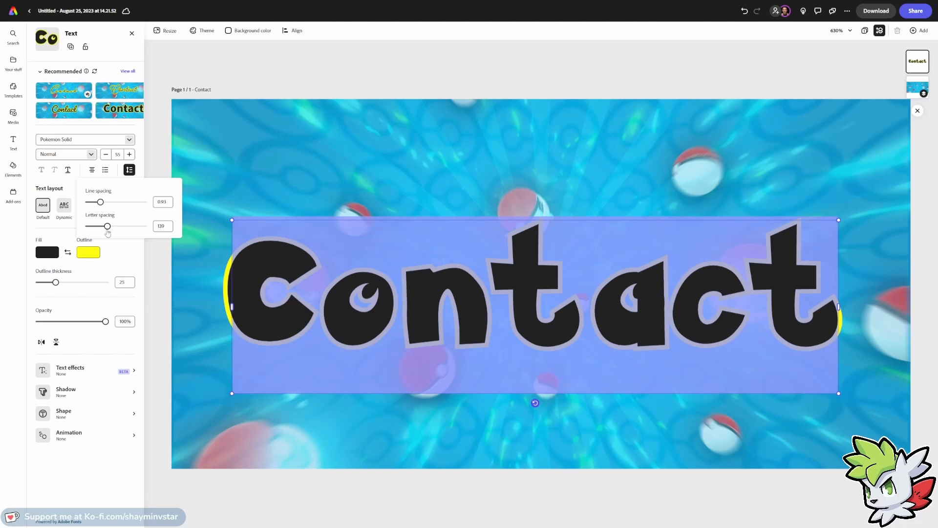
pyautogui.click(219, 216)
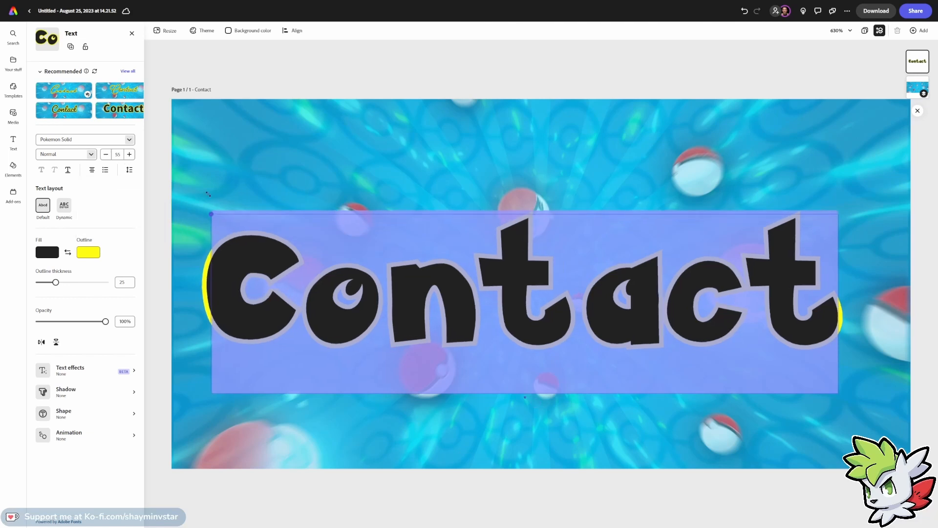
pyautogui.click(340, 227)
pyautogui.moveTo(344, 227); pyautogui.dragTo(363, 249)
pyautogui.click(368, 276)
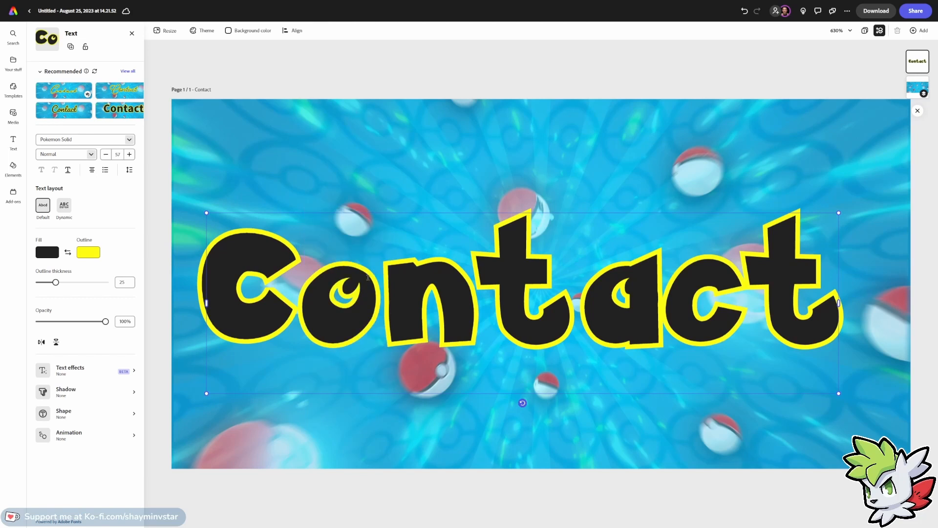
# Select all of the Contact text and set its letter spacing to 133.
pyautogui.hotkey('ctrl', 'a')
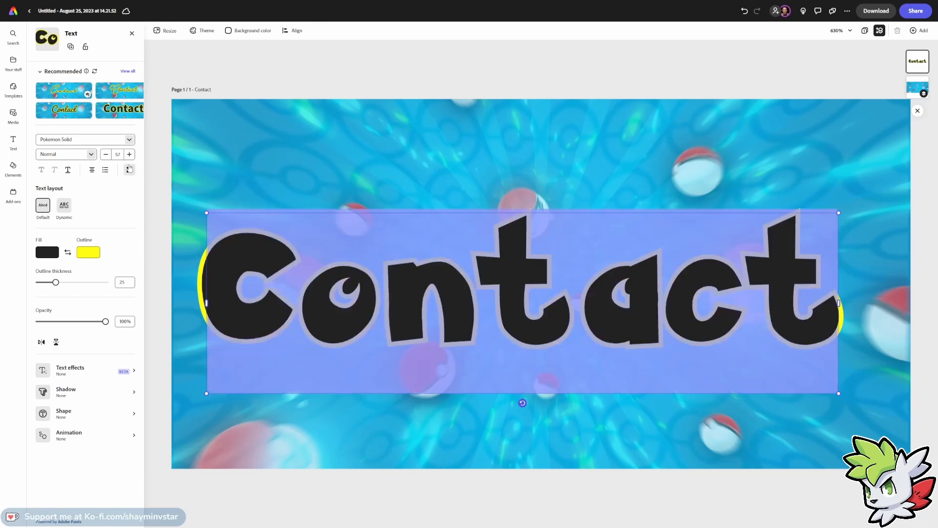
pyautogui.click(129, 169)
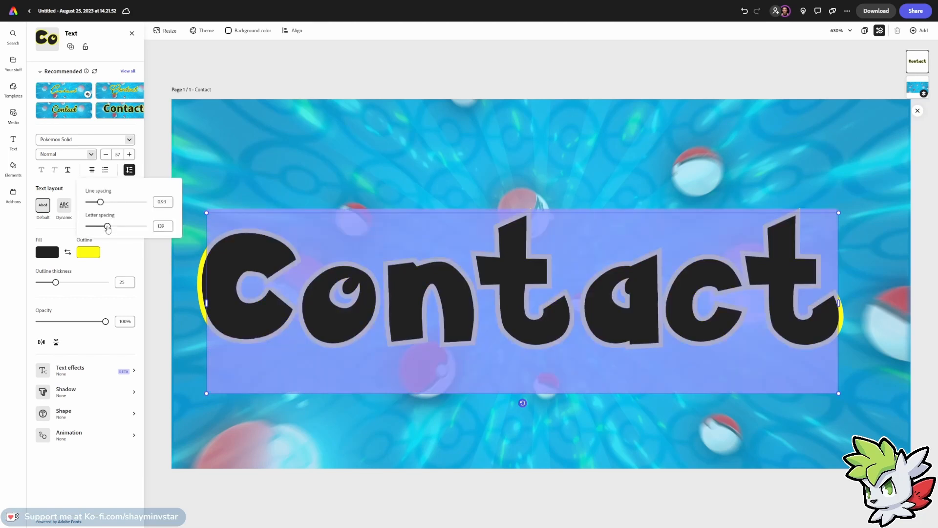
pyautogui.moveTo(108, 228); pyautogui.dragTo(107, 229)
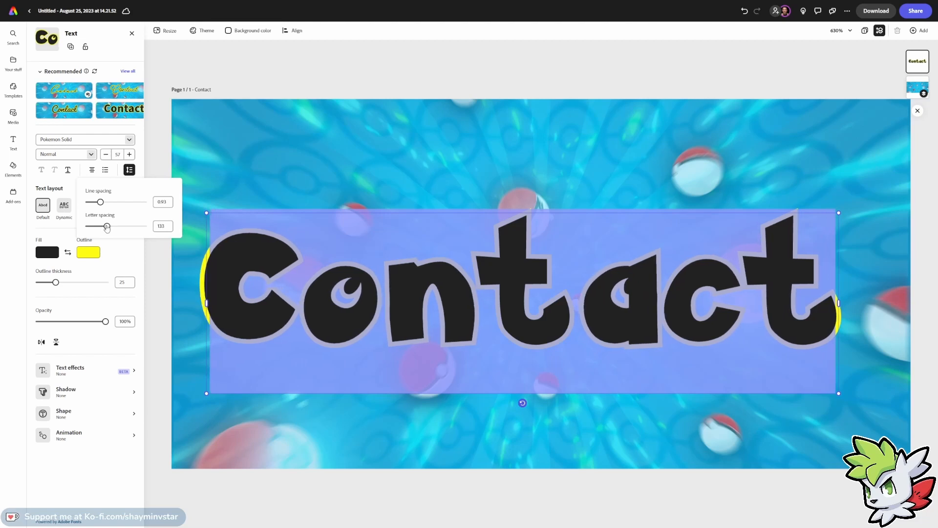
pyautogui.click(127, 245)
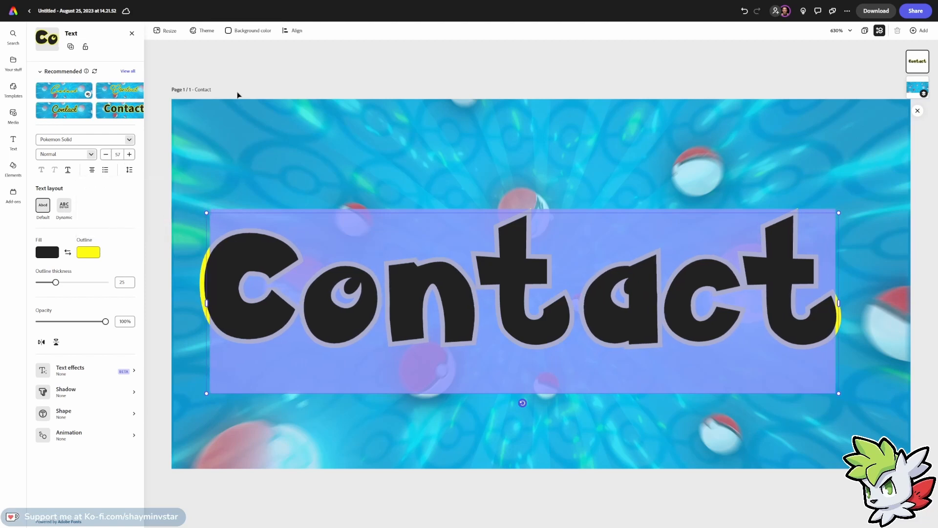
pyautogui.click(249, 81)
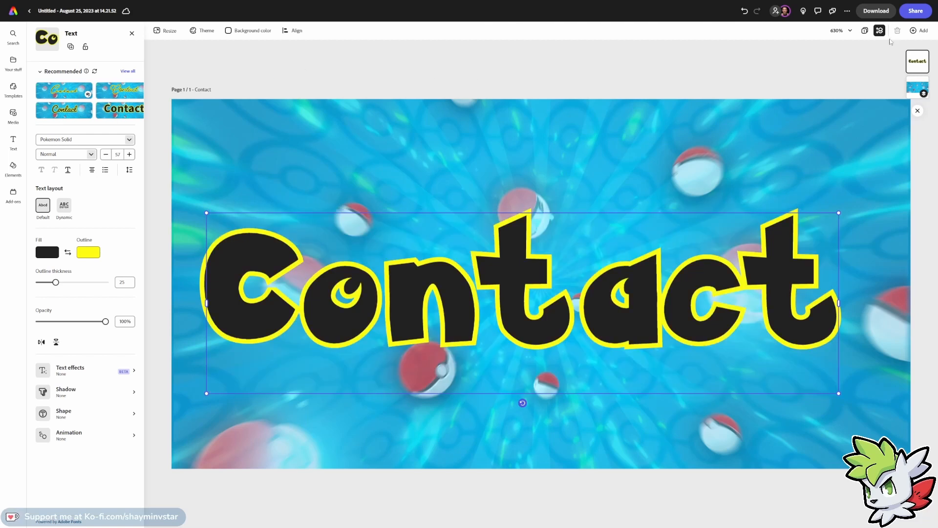
# Duplicate the Contact page and change the copy's text to ABout me, moving it upward.
pyautogui.click(917, 32)
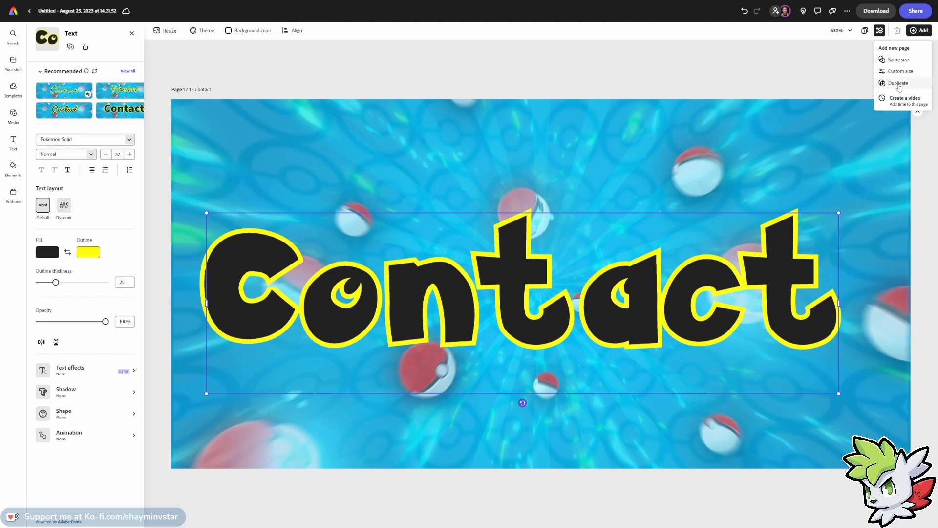
pyautogui.click(899, 83)
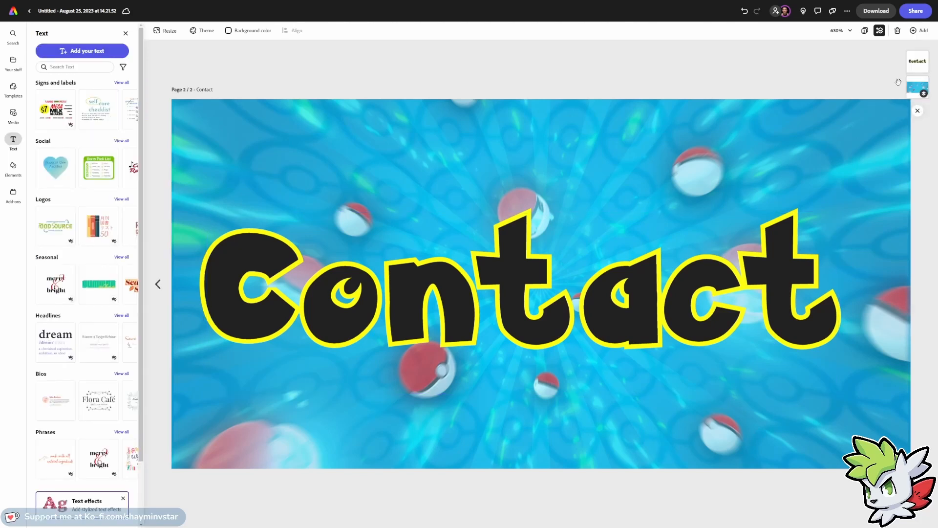
pyautogui.doubleClick(548, 304)
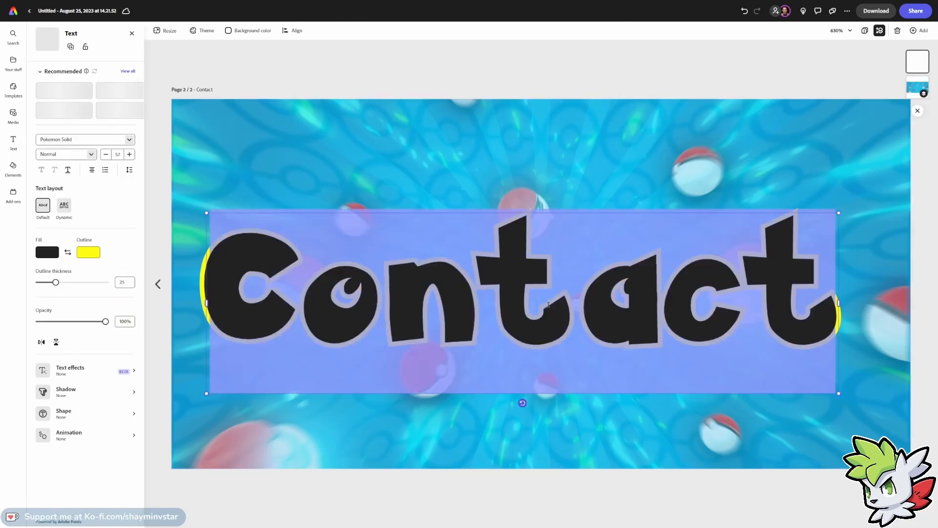
pyautogui.write('ABout me')
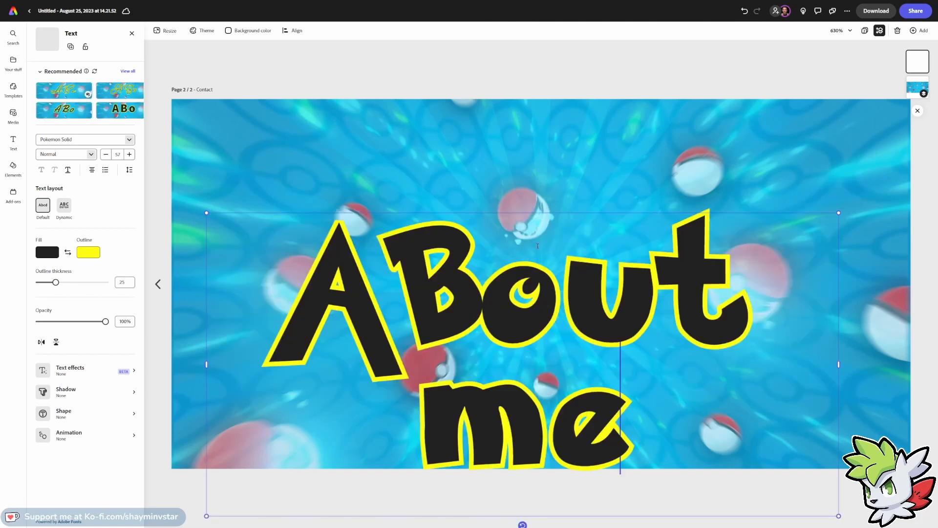
pyautogui.moveTo(523, 213); pyautogui.dragTo(534, 151)
# Rename the second page as About.
pyautogui.click(212, 93)
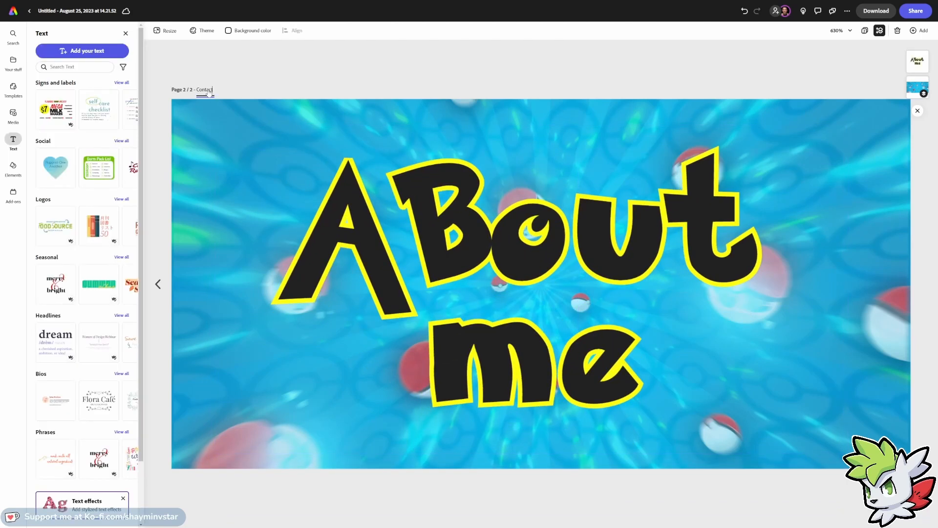
pyautogui.press('BackSpace')
pyautogui.press('BackSpace')
pyautogui.press('BackSpace')
pyautogui.press('BackSpace')
pyautogui.press('BackSpace')
pyautogui.press('BackSpace')
pyautogui.press('BackSpace')
pyautogui.write('About')
pyautogui.click(660, 58)
# Duplicate the About page and rename the new page as Specs.
pyautogui.click(920, 30)
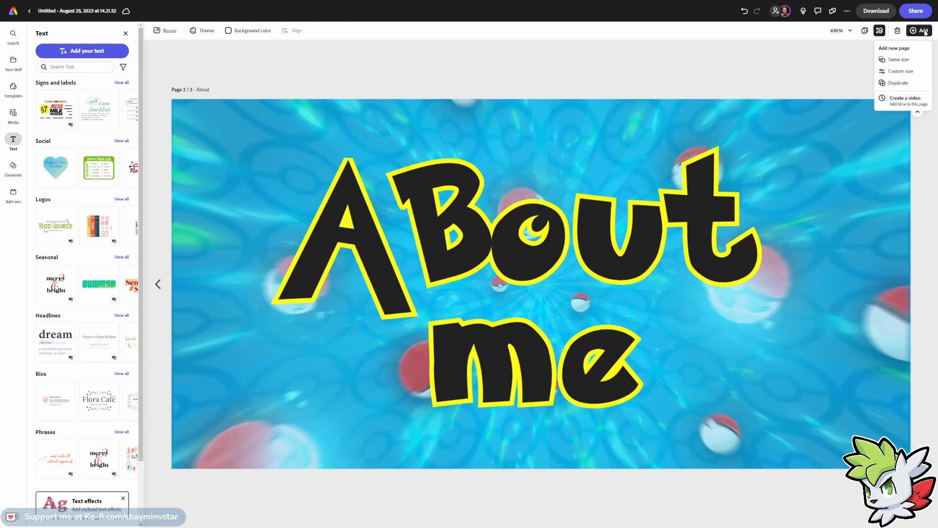
pyautogui.click(899, 83)
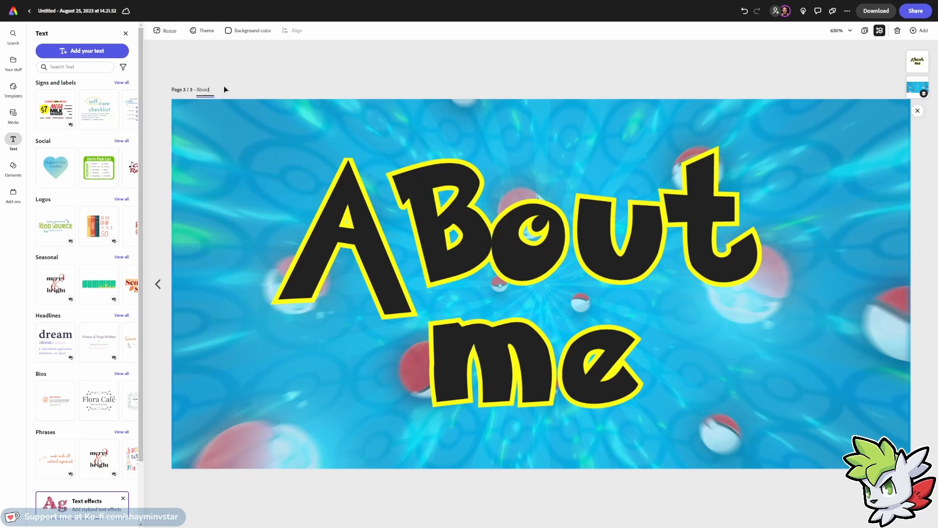
pyautogui.press('BackSpace')
pyautogui.press('BackSpace')
pyautogui.press('BackSpace')
pyautogui.press('BackSpace')
pyautogui.press('BackSpace')
pyautogui.write('Specs')
# Change the third page's text to Specs and move it down toward the banner's centre.
pyautogui.click(414, 235)
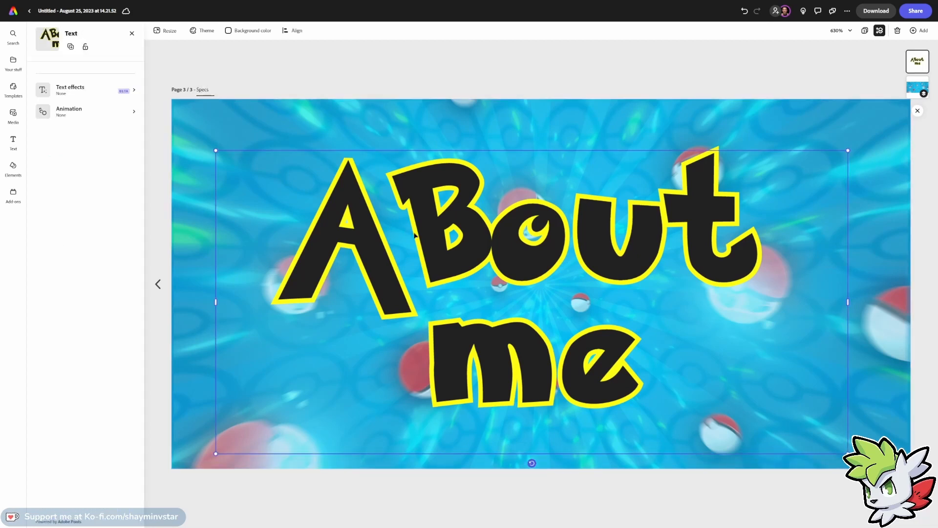
pyautogui.doubleClick(436, 263)
pyautogui.write('Spe')
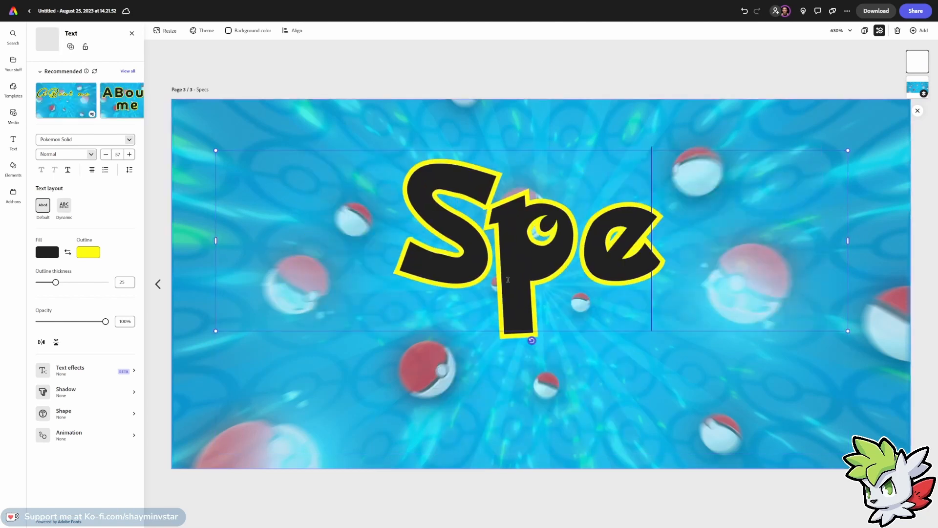
pyautogui.write('cs')
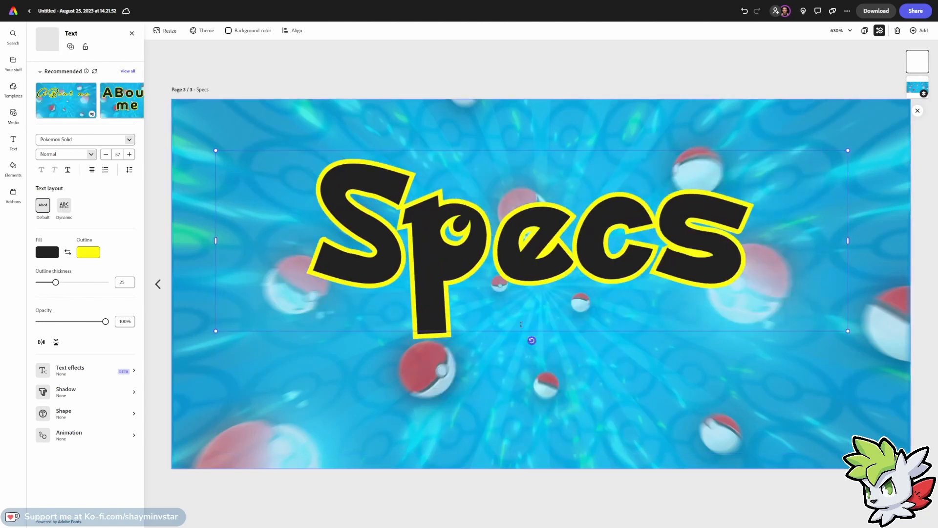
pyautogui.moveTo(521, 325); pyautogui.dragTo(530, 368)
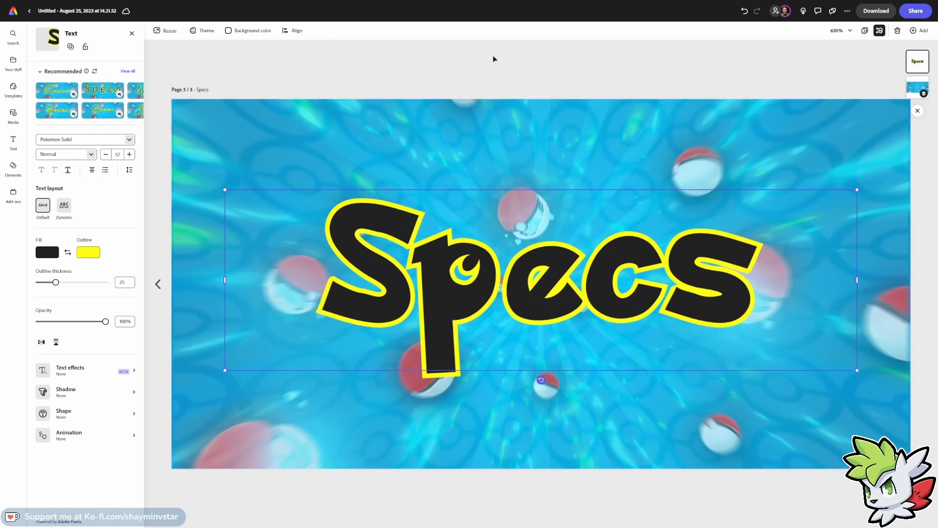
# Download all three pages as PNG images.
pyautogui.click(880, 30)
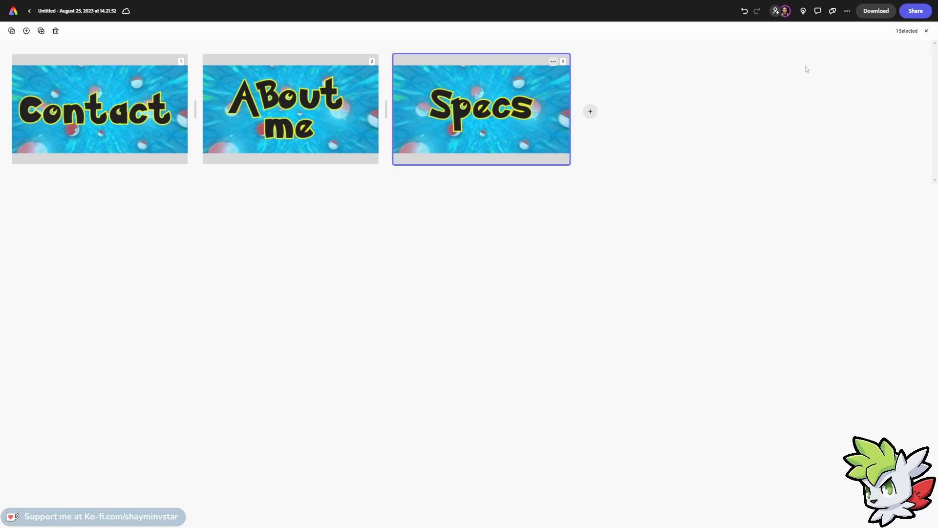
pyautogui.click(876, 12)
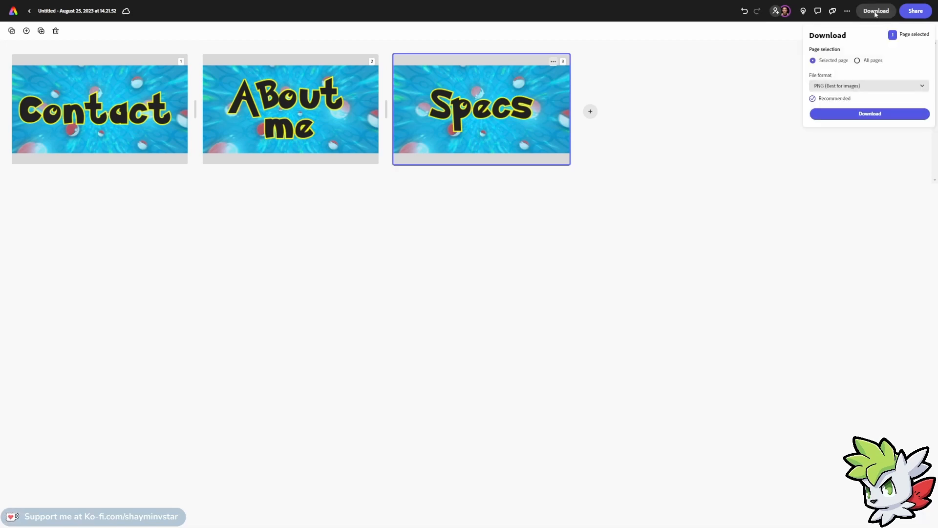
pyautogui.click(859, 61)
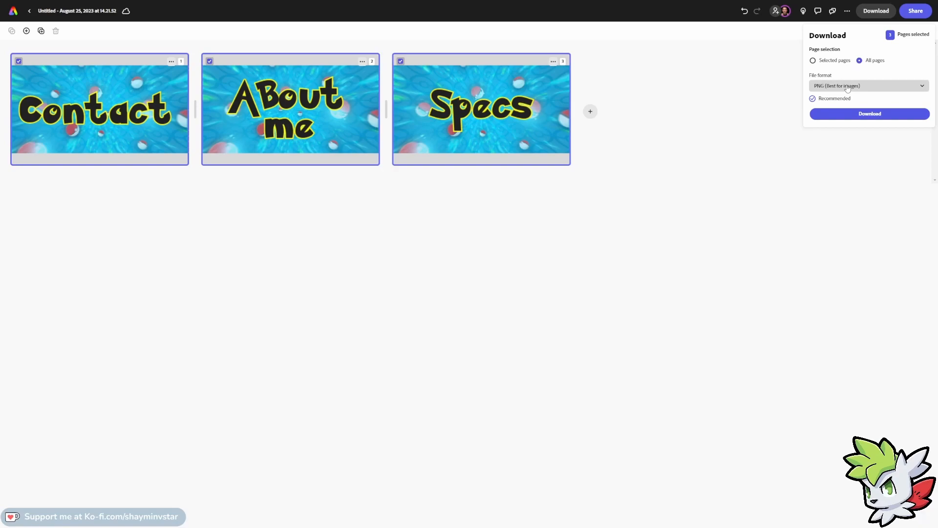
pyautogui.click(847, 115)
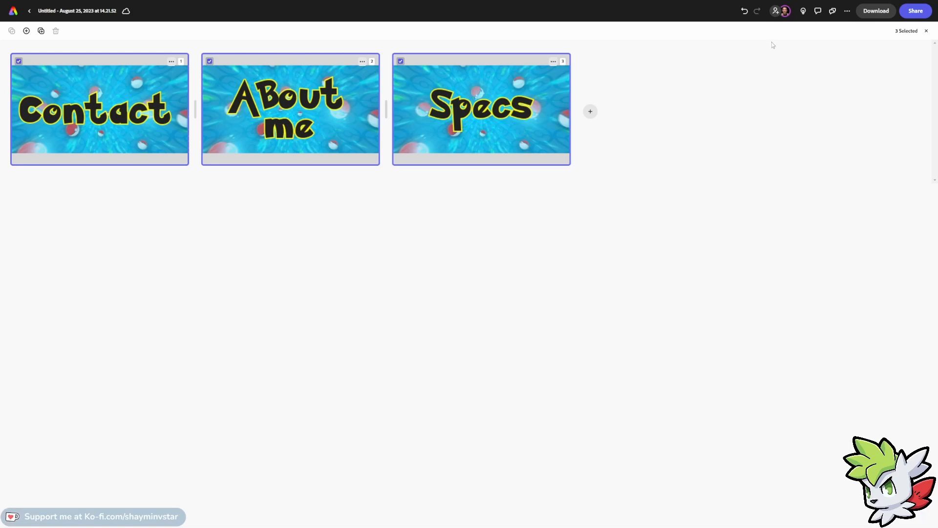
pyautogui.click(926, 31)
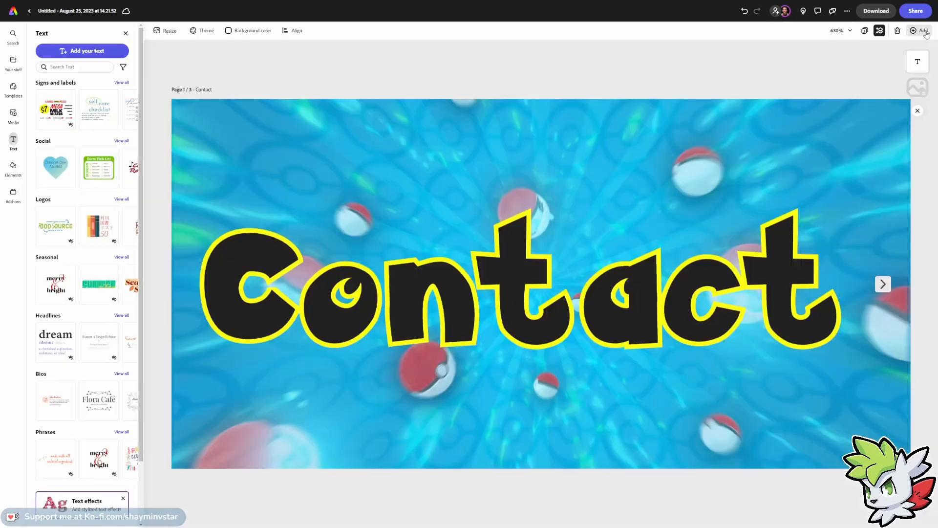